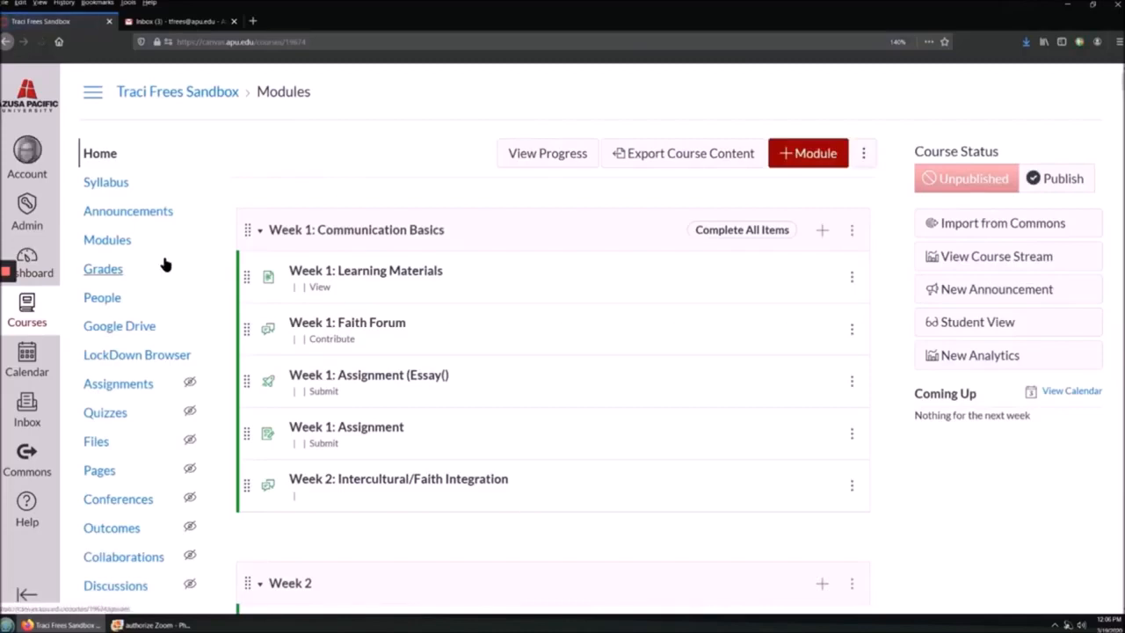
Step: In course Settings > Navigation, move Zoom from hidden to visible items and save
scroll(152, 274, down, 4)
click(110, 292)
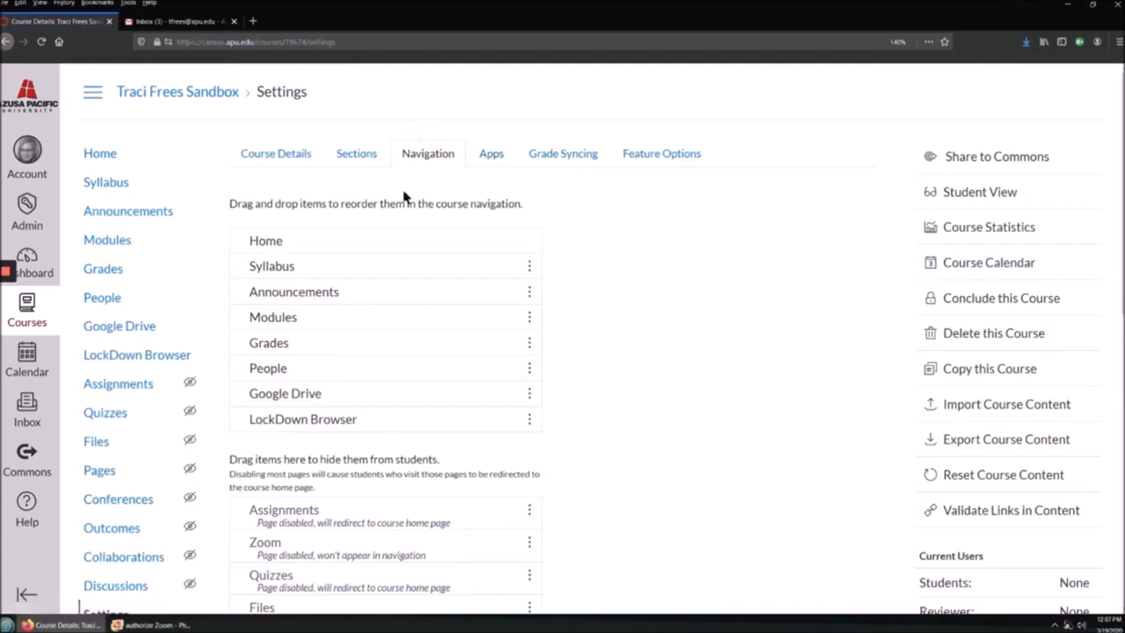
scroll(427, 414, down, 3)
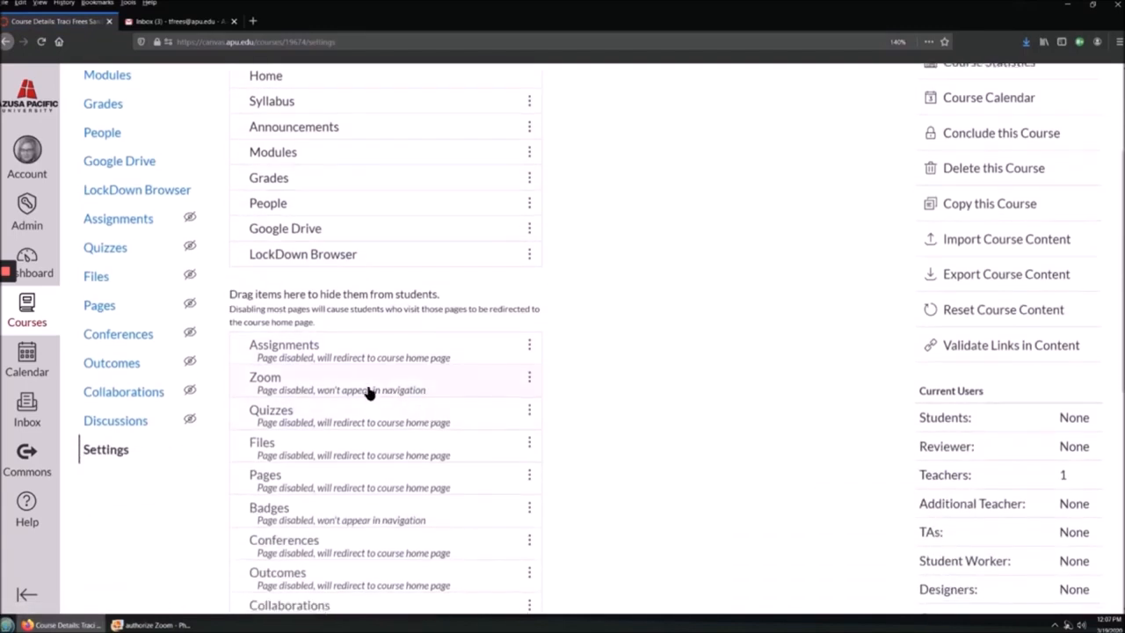
drag(367, 390, 384, 233)
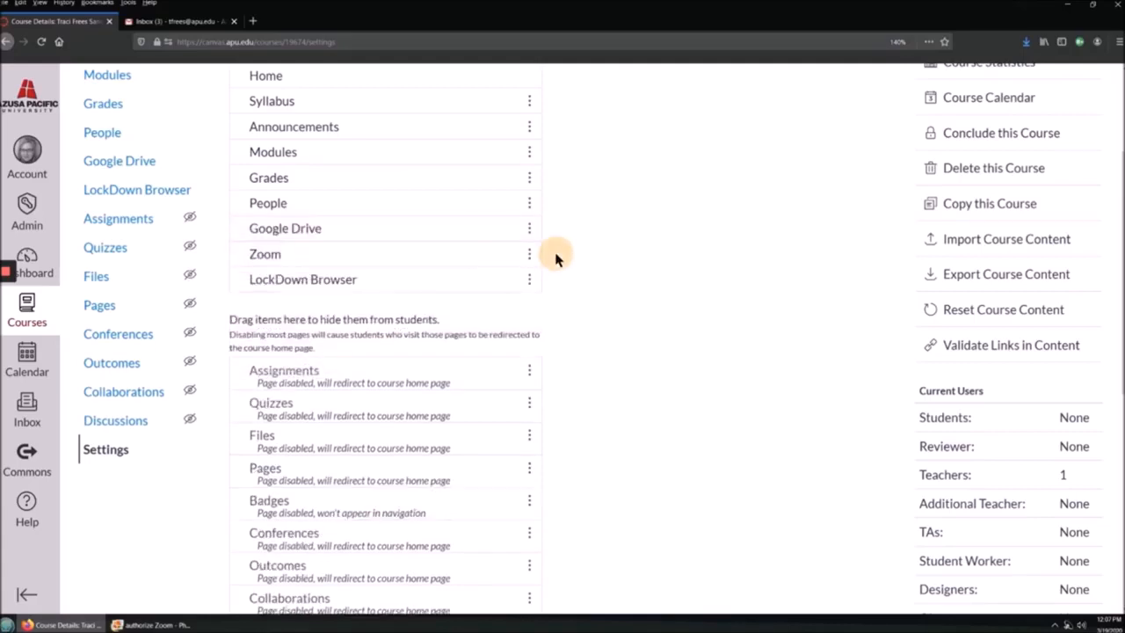
scroll(572, 387, down, 8)
click(247, 577)
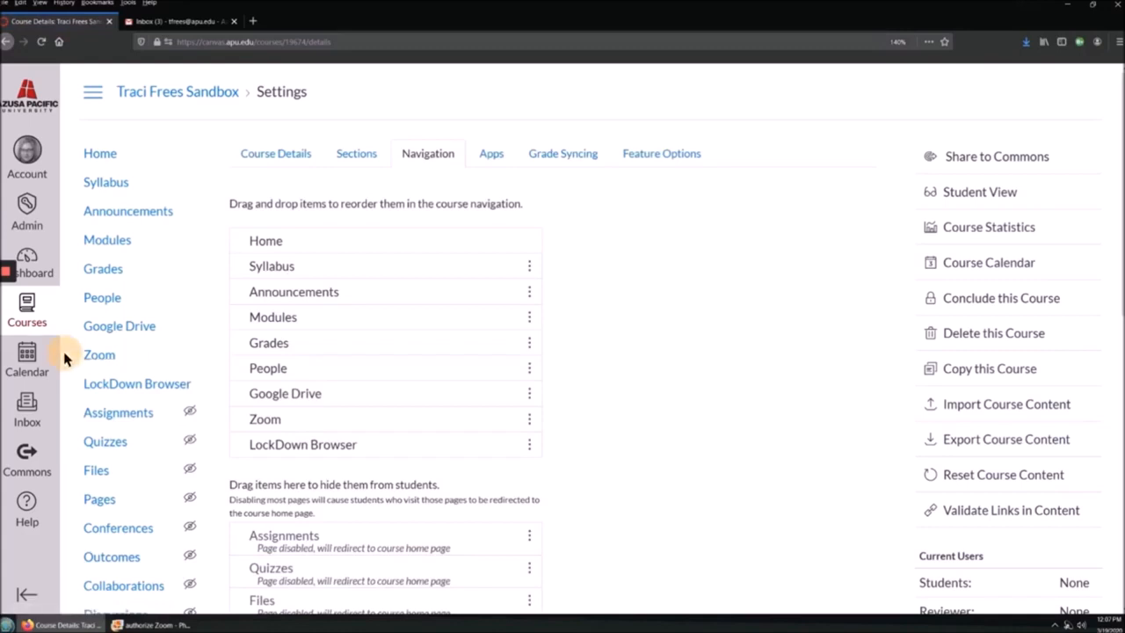
Step: Open the course's Zoom page, getting past the authorization prompt to Upcoming Meetings
click(101, 357)
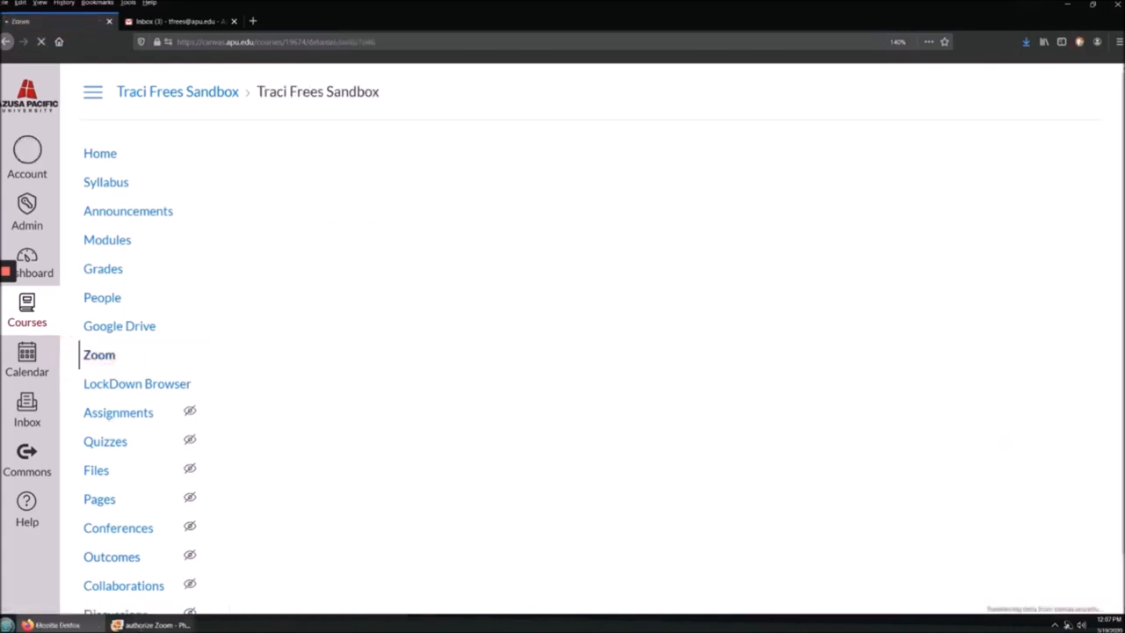
click(151, 625)
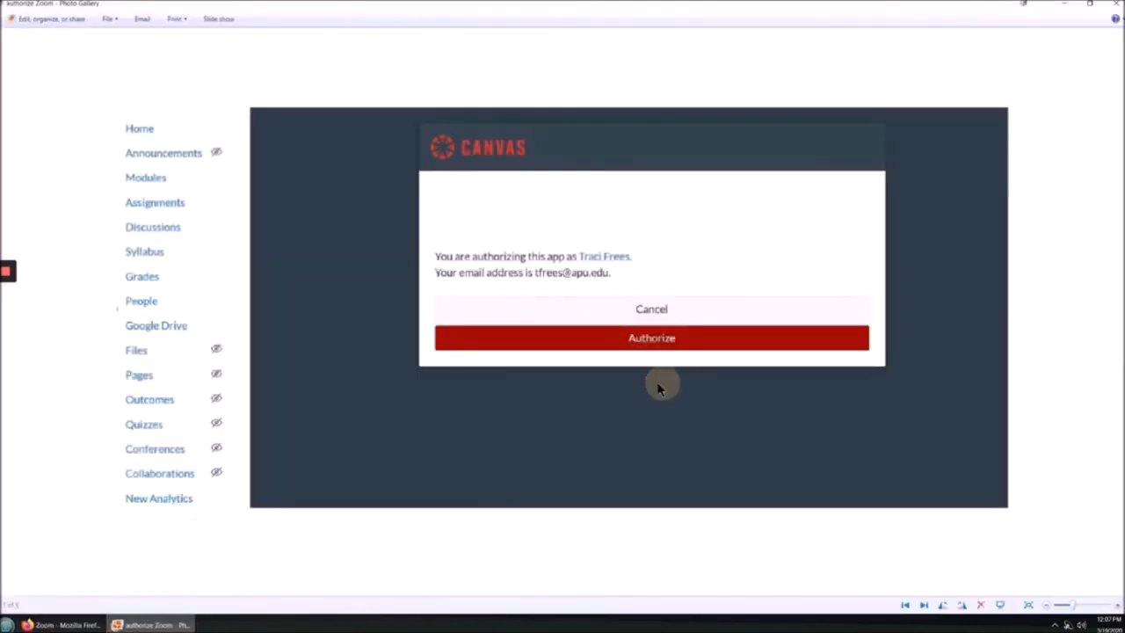
click(88, 624)
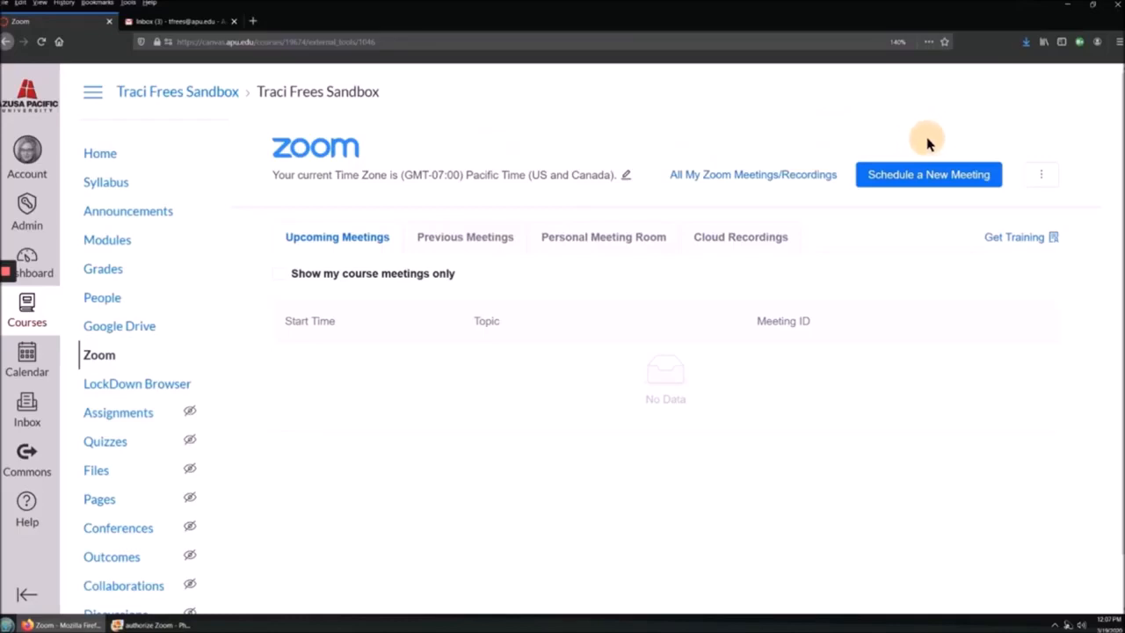
Step: Start a new Zoom meeting and replace its topic with Office Hours
click(911, 175)
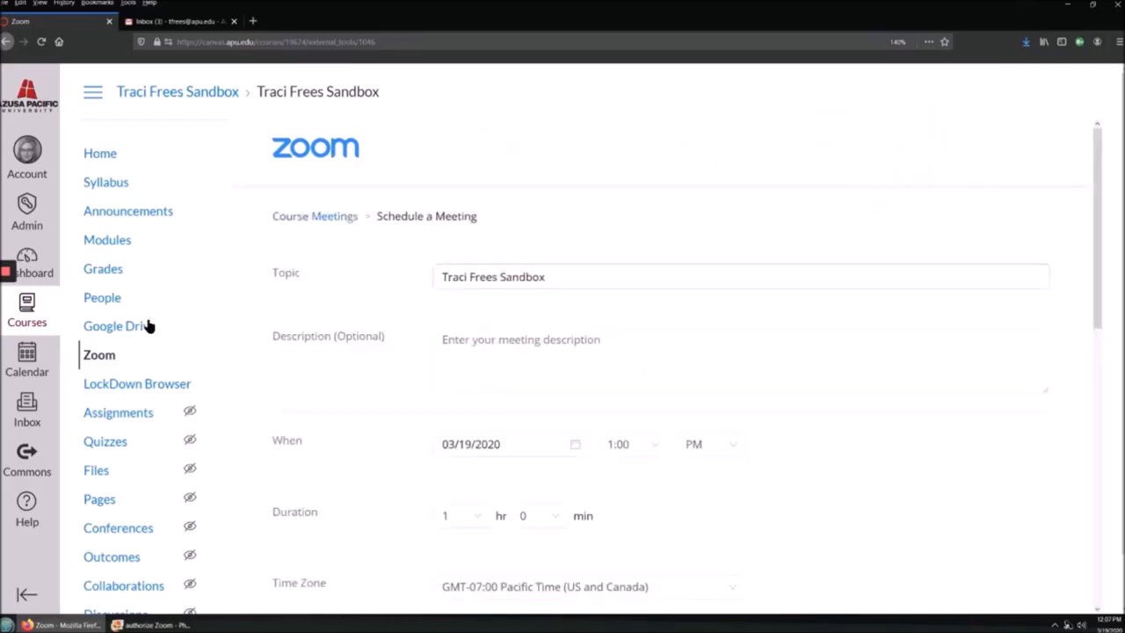
drag(671, 284, 309, 279)
text(Office Hours)
click(455, 341)
Step: Set the meeting date to 03/23/2020 with a 1:00 PM start
click(573, 443)
scroll(527, 493, down, 2)
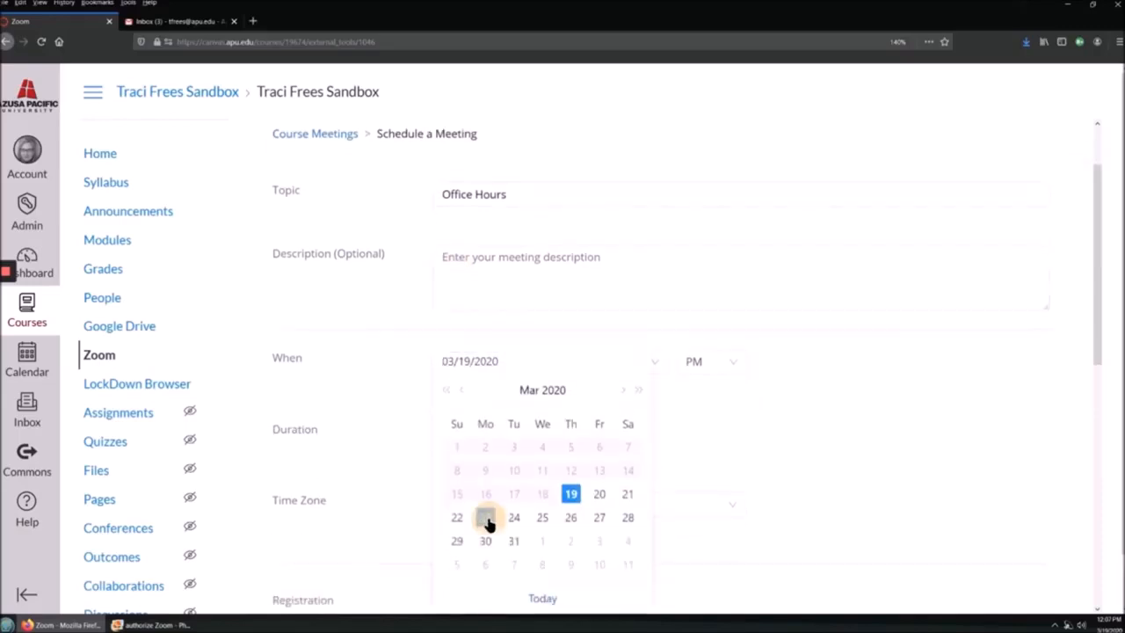
click(486, 517)
click(657, 364)
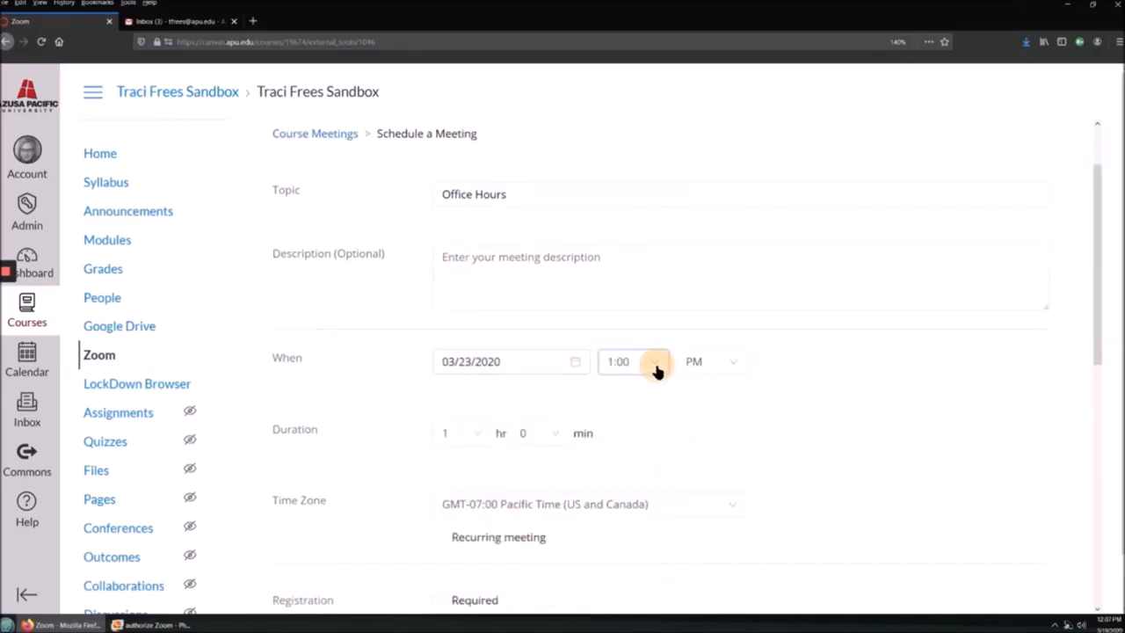
click(736, 364)
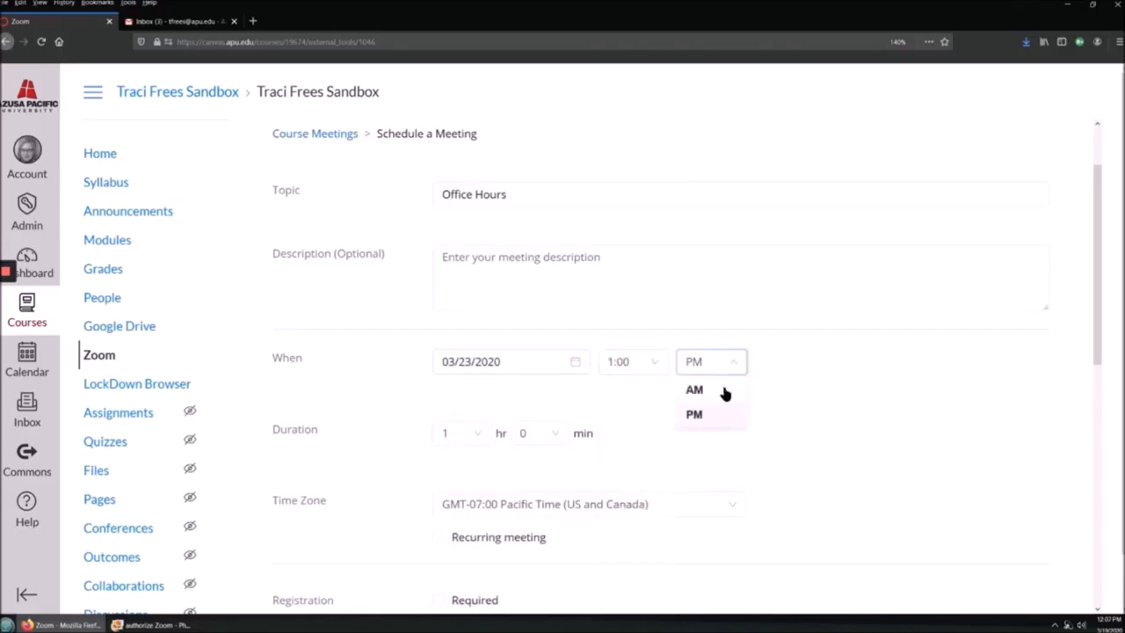
click(720, 413)
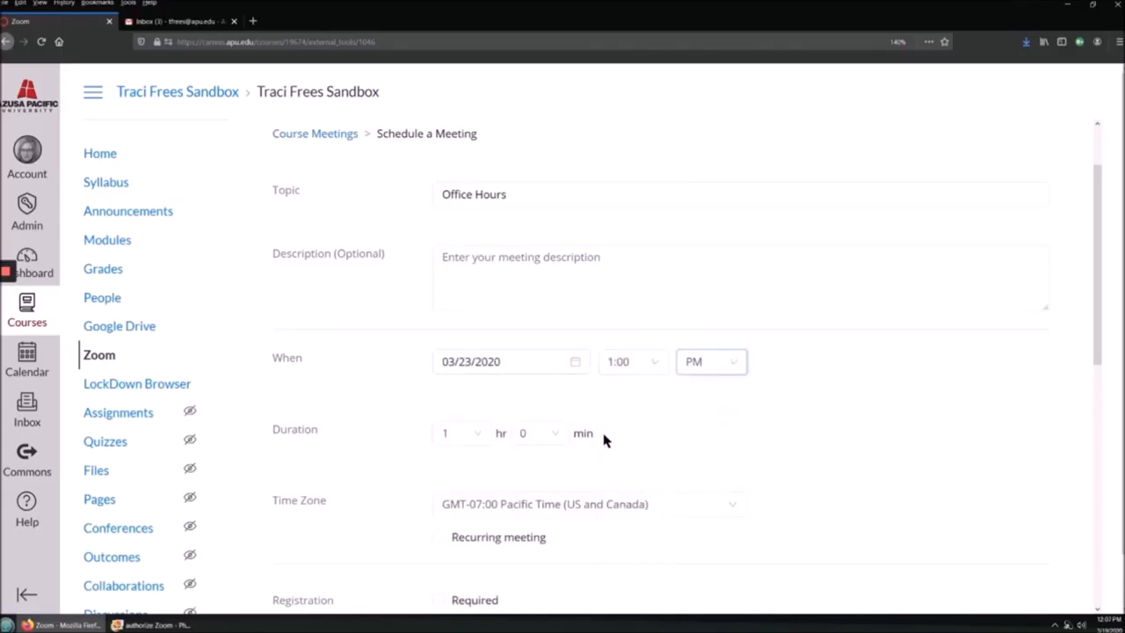
Step: Set the meeting duration to 0 hours 45 minutes
click(478, 434)
click(459, 462)
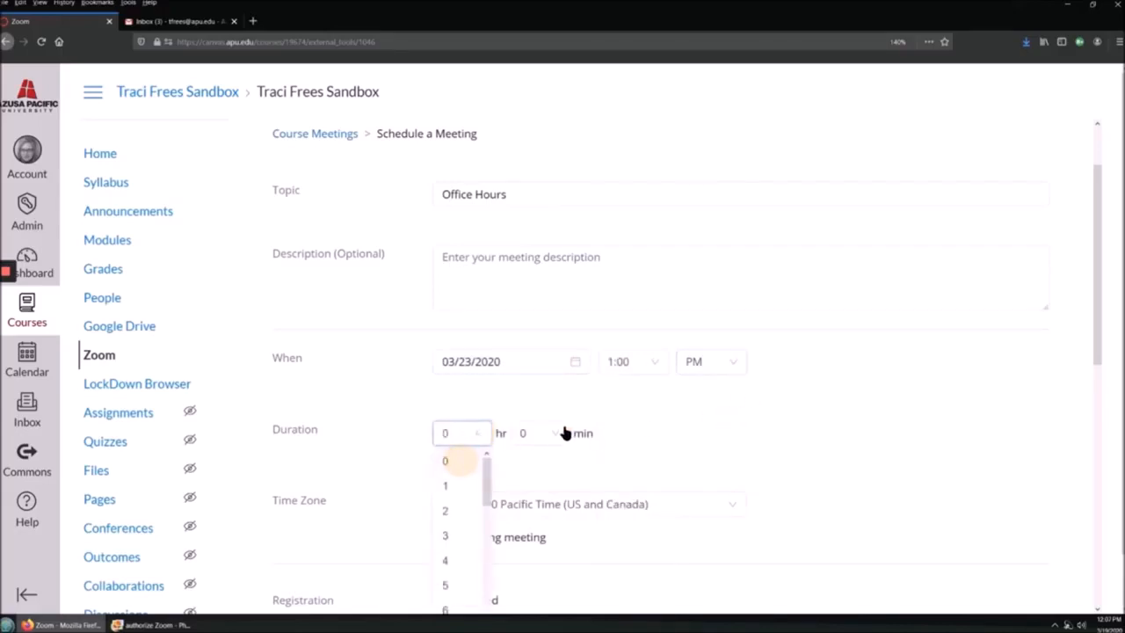
click(557, 432)
click(546, 538)
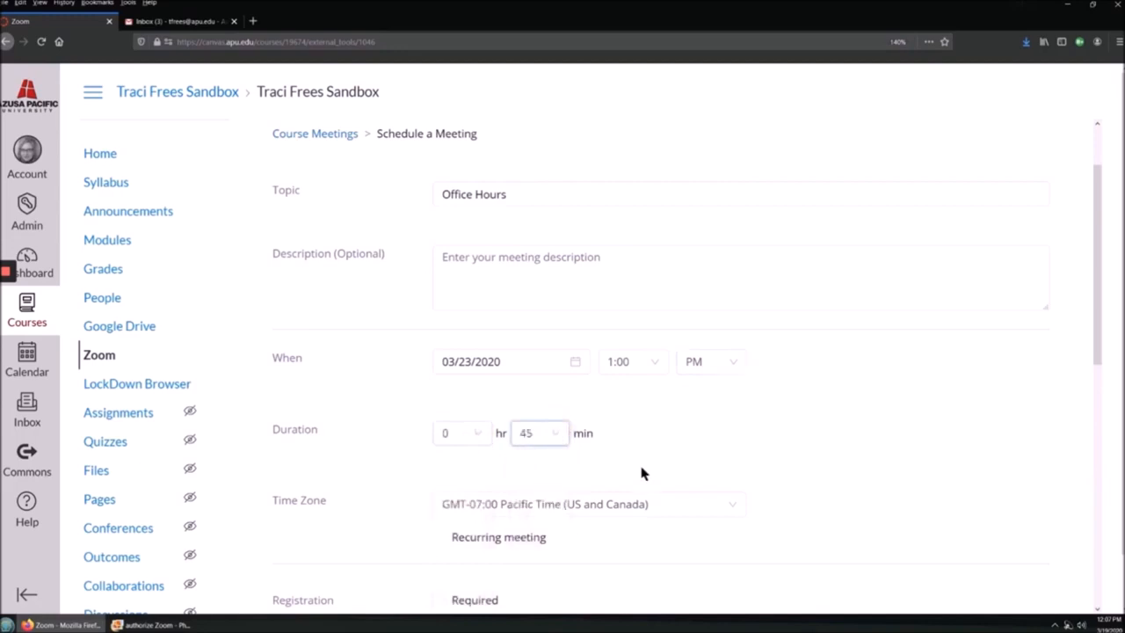
scroll(641, 448, down, 2)
click(554, 362)
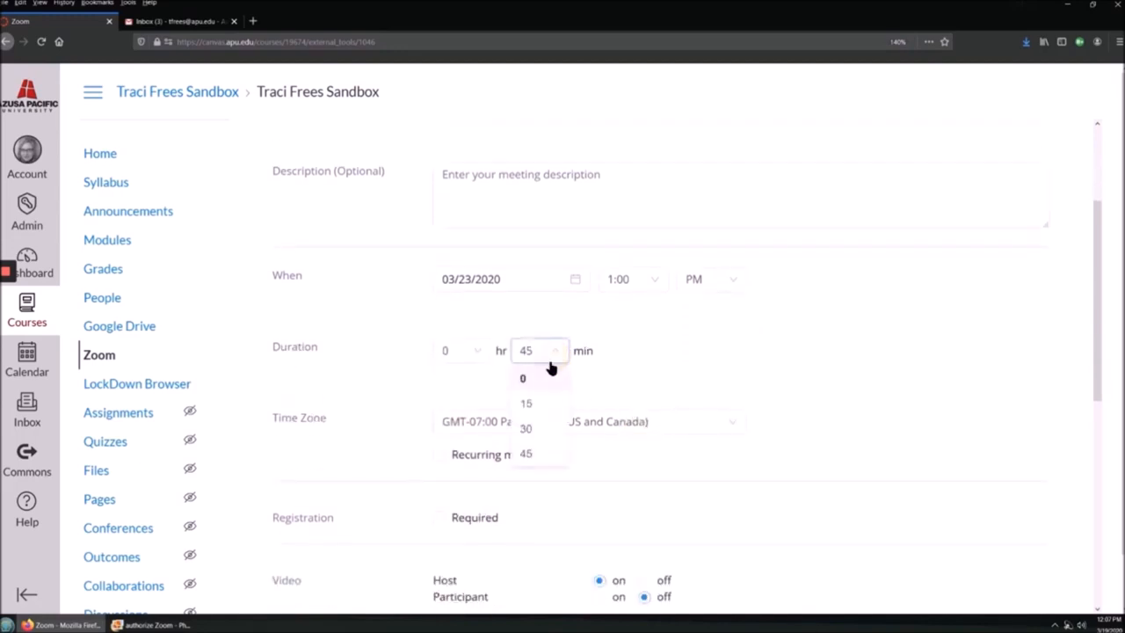
click(747, 372)
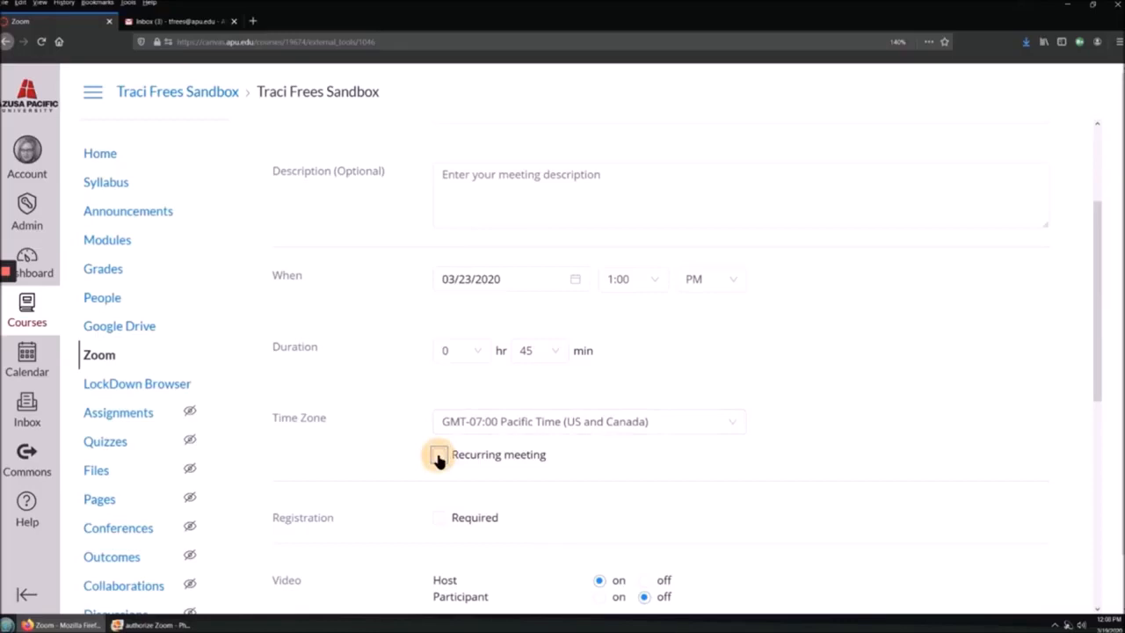
Step: Make the meeting recur weekly on Wednesday instead of Thursday, for 6 occurrences
click(438, 458)
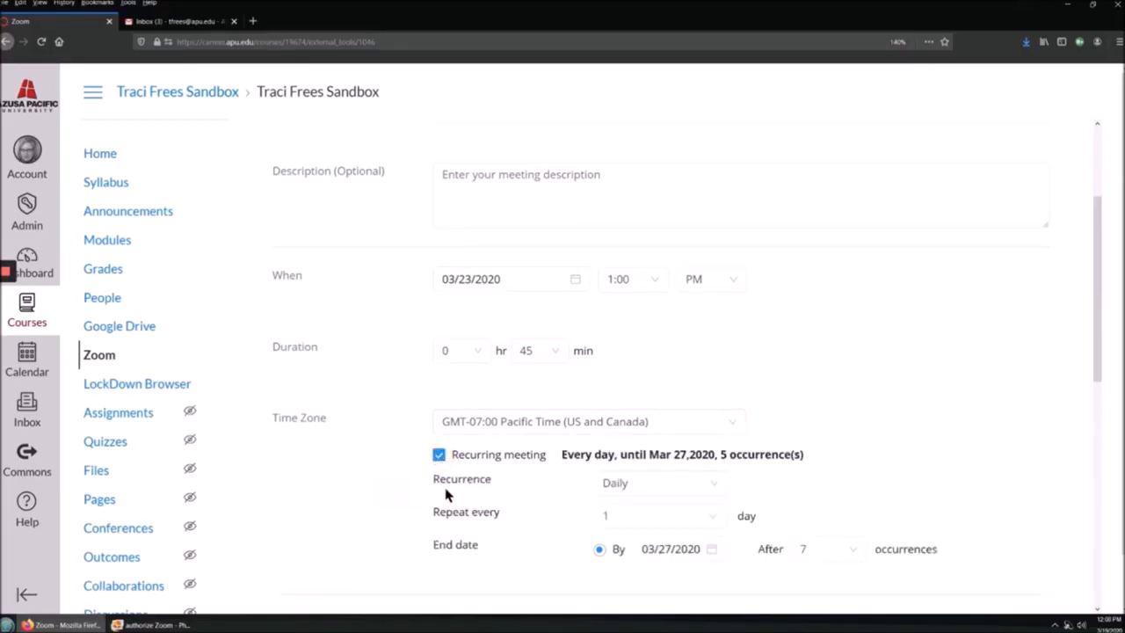
click(717, 490)
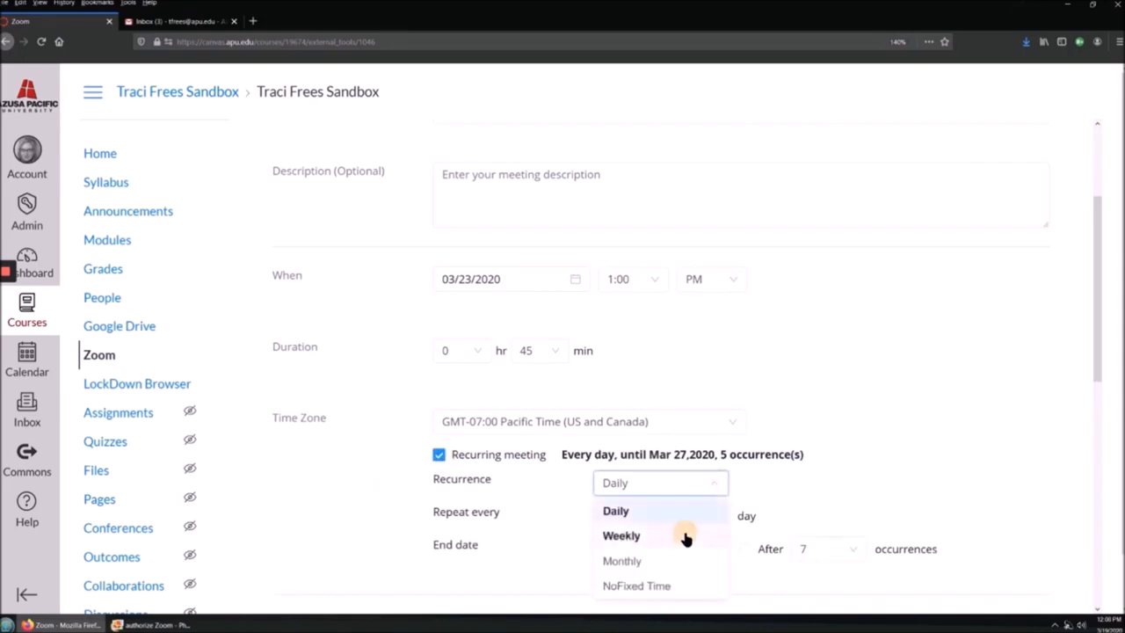
click(682, 536)
click(712, 522)
scroll(713, 517, down, 2)
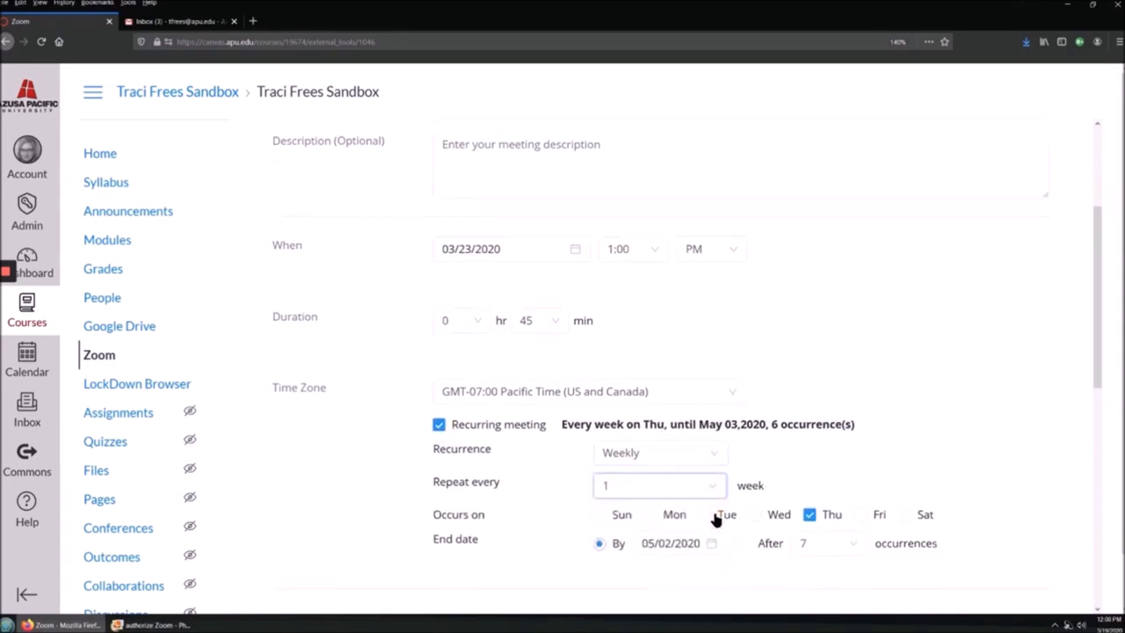
click(756, 464)
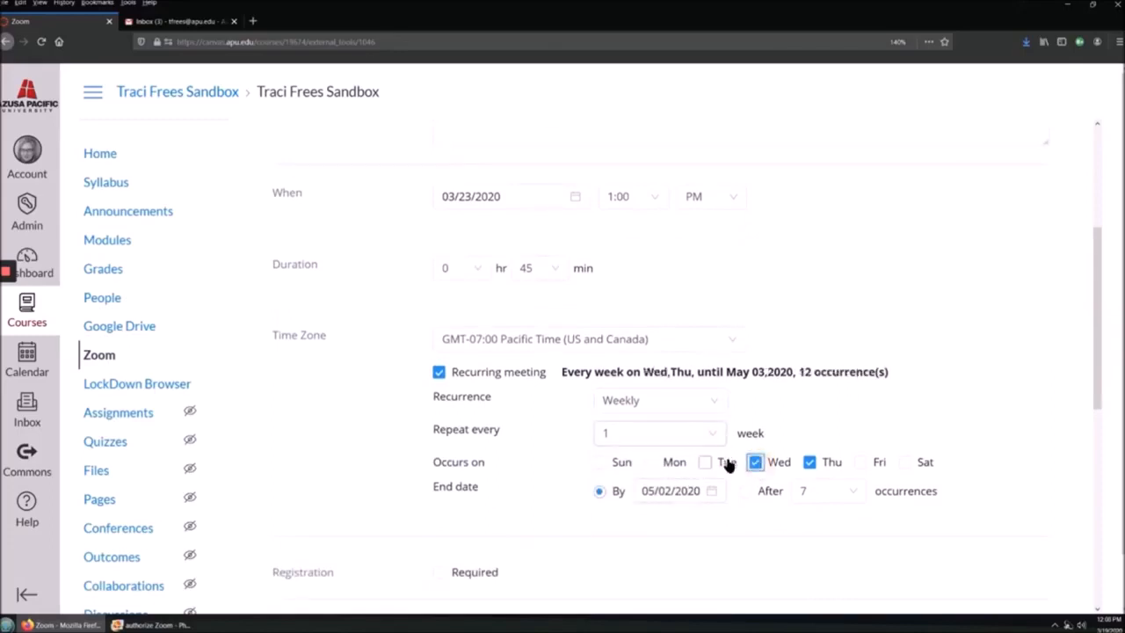
click(810, 463)
click(665, 510)
click(824, 496)
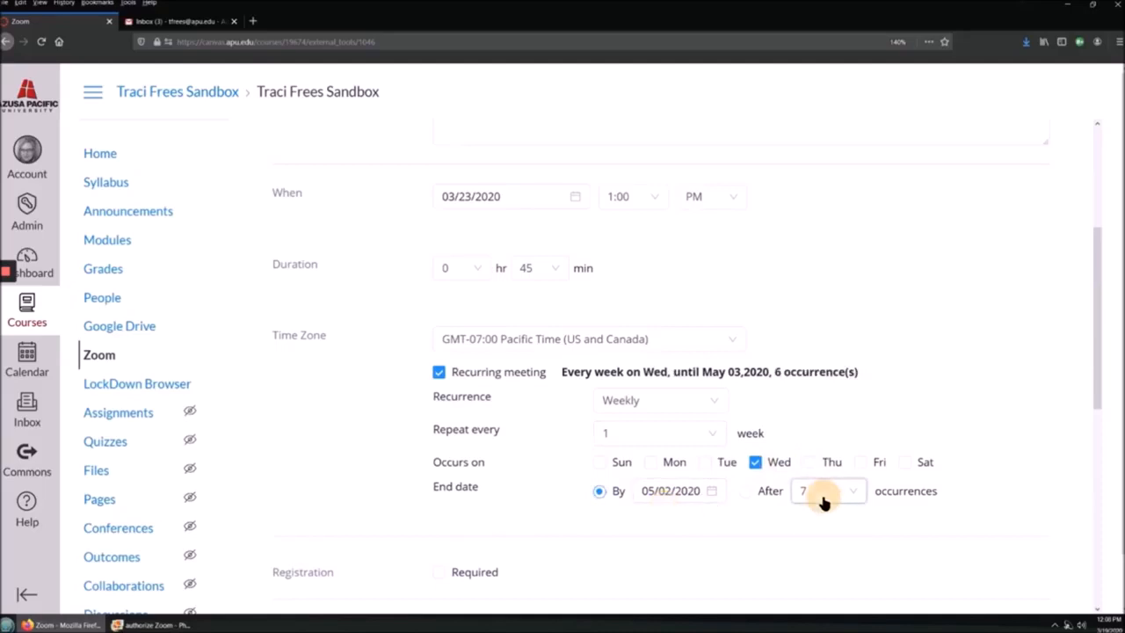
scroll(559, 484, down, 6)
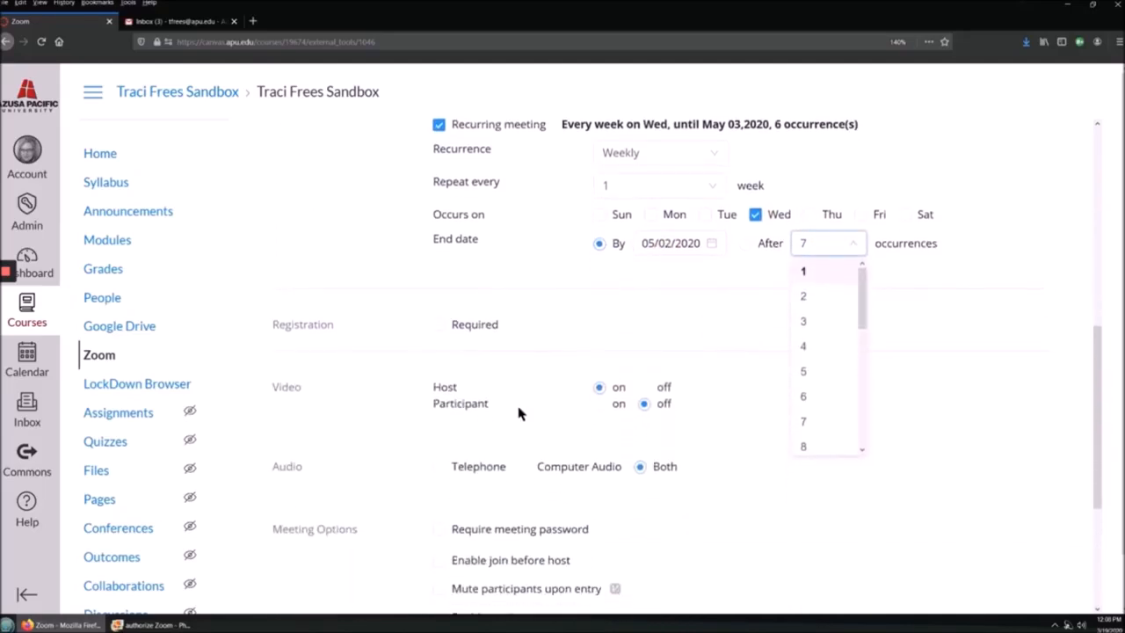
Step: Turn both host and participant video off
click(650, 395)
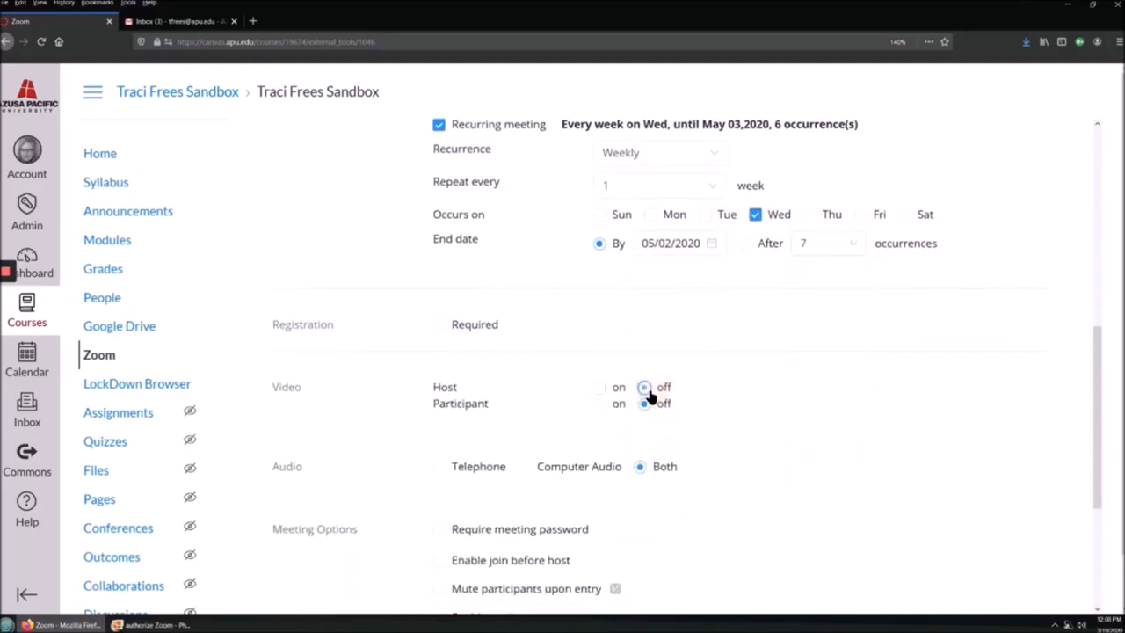
triple_click(695, 394)
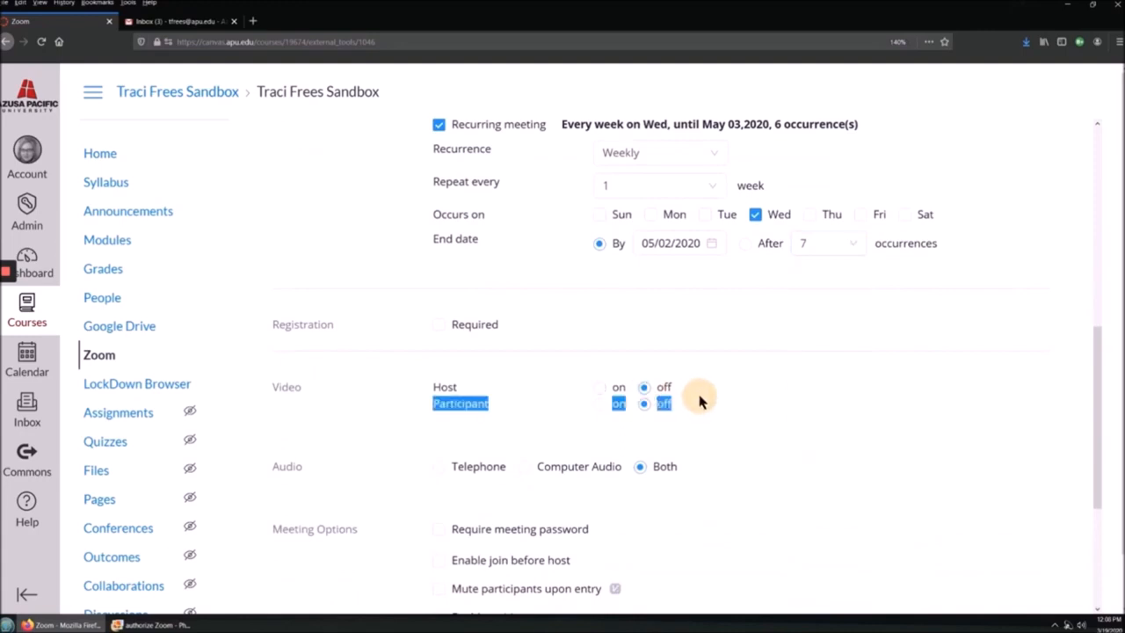
click(284, 407)
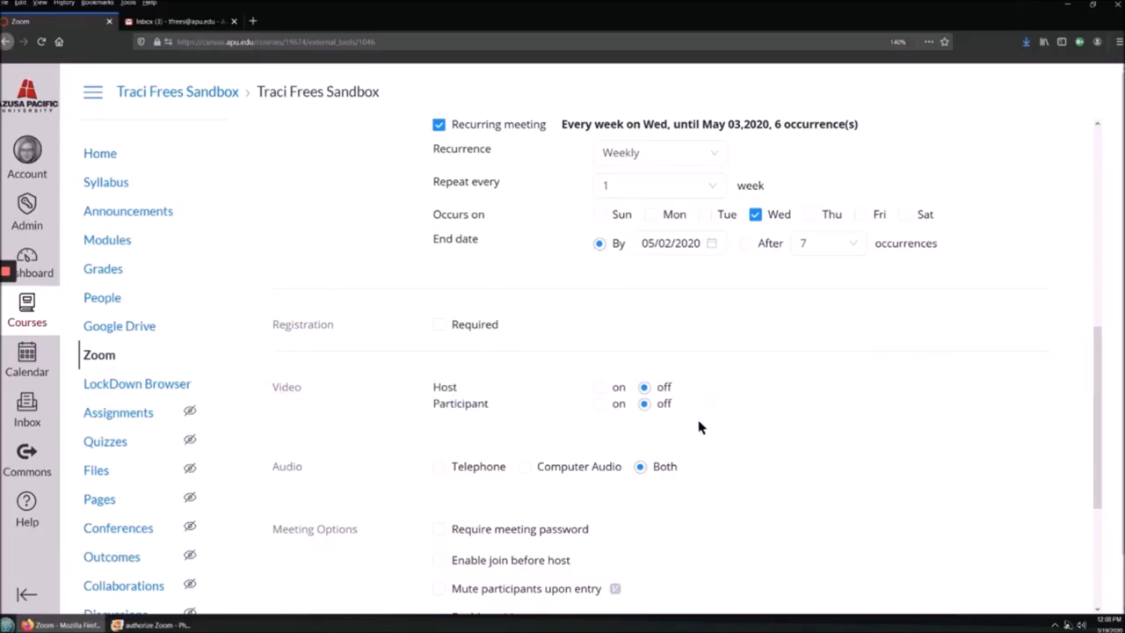
scroll(721, 436, down, 2)
Step: Enable automatic recording of the meeting on the local computer
scroll(721, 437, down, 1)
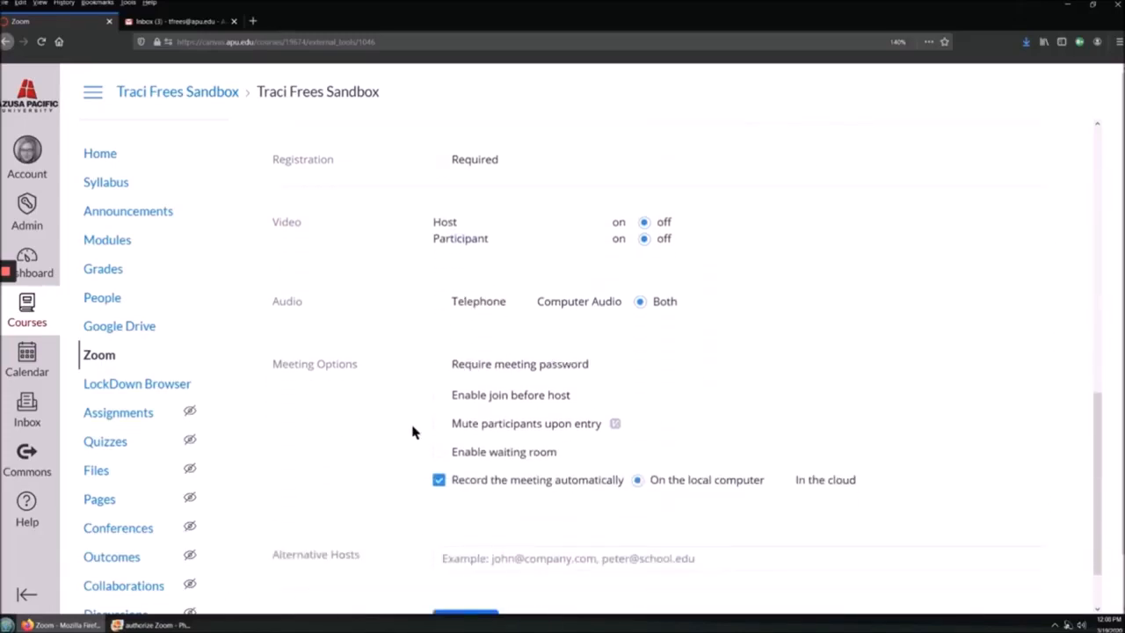
click(407, 480)
Step: Read the Zoom cloud recording email in Gmail, then enable the meeting's waiting room
click(180, 20)
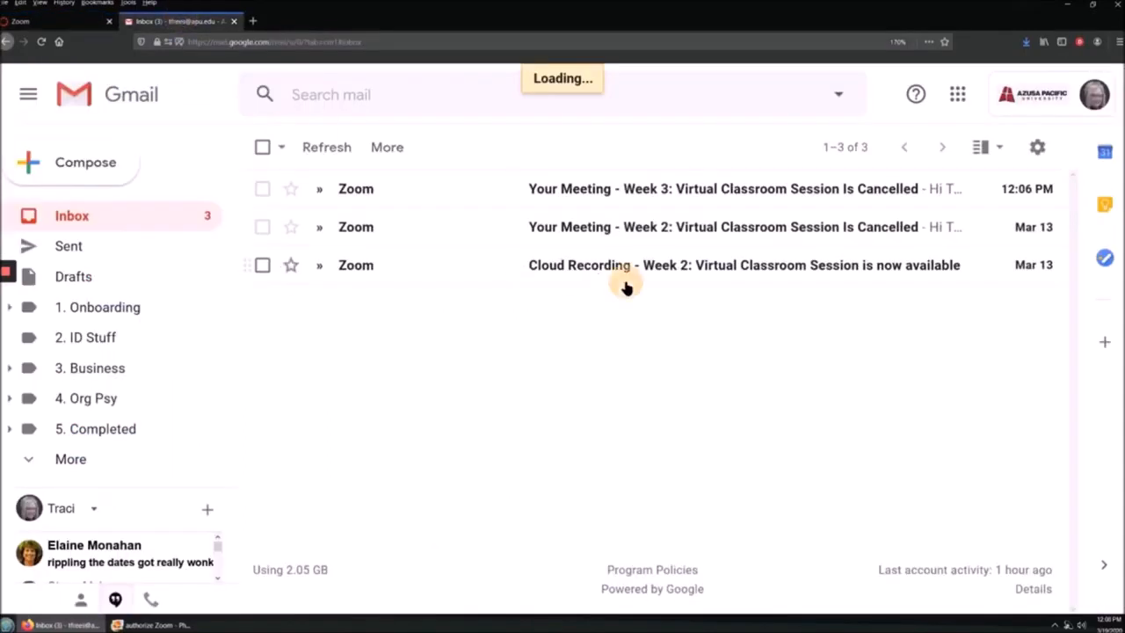
click(626, 280)
scroll(443, 405, down, 2)
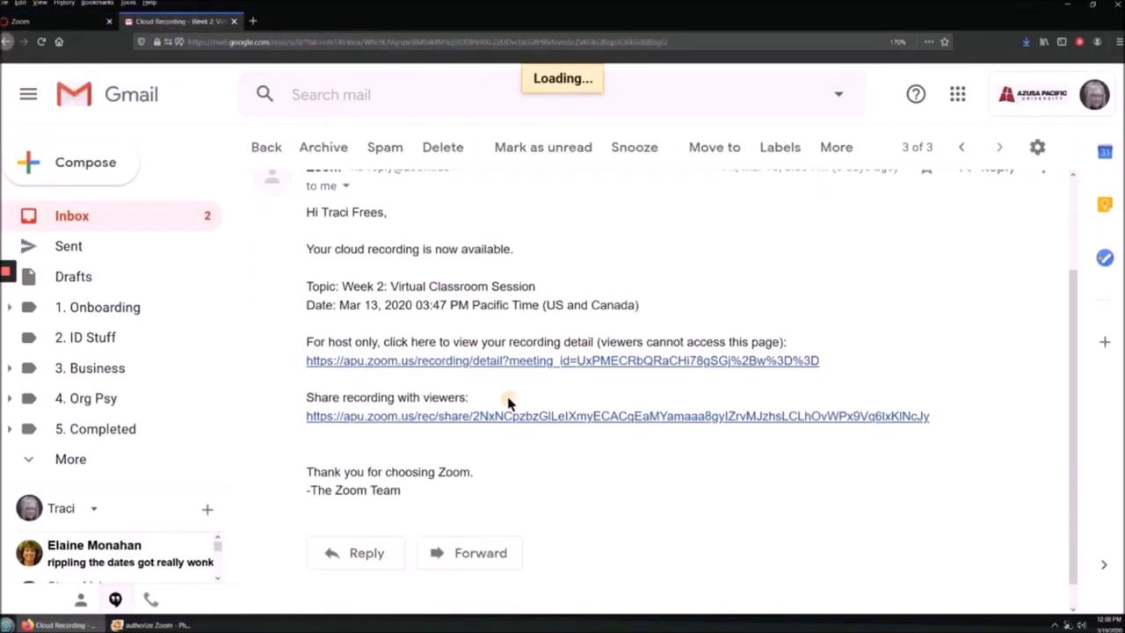
click(57, 20)
click(440, 452)
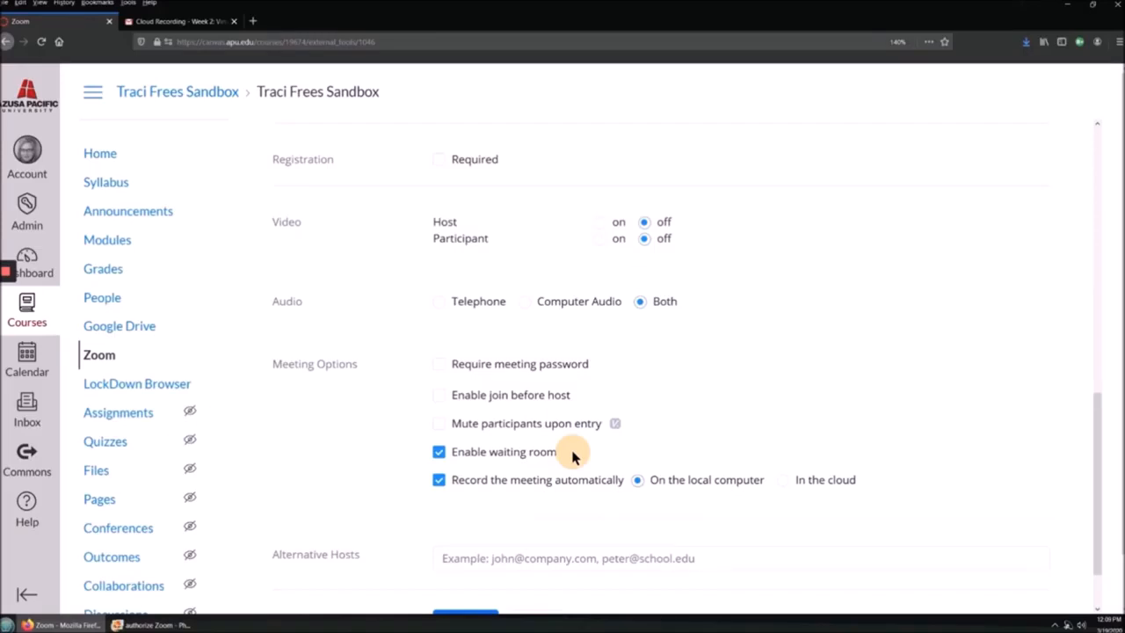
Step: Turn off the waiting room and mute participants upon entry
click(418, 458)
click(439, 452)
click(438, 424)
click(637, 430)
Step: Leave join-before-host and the meeting password requirement both switched off
click(439, 396)
click(438, 395)
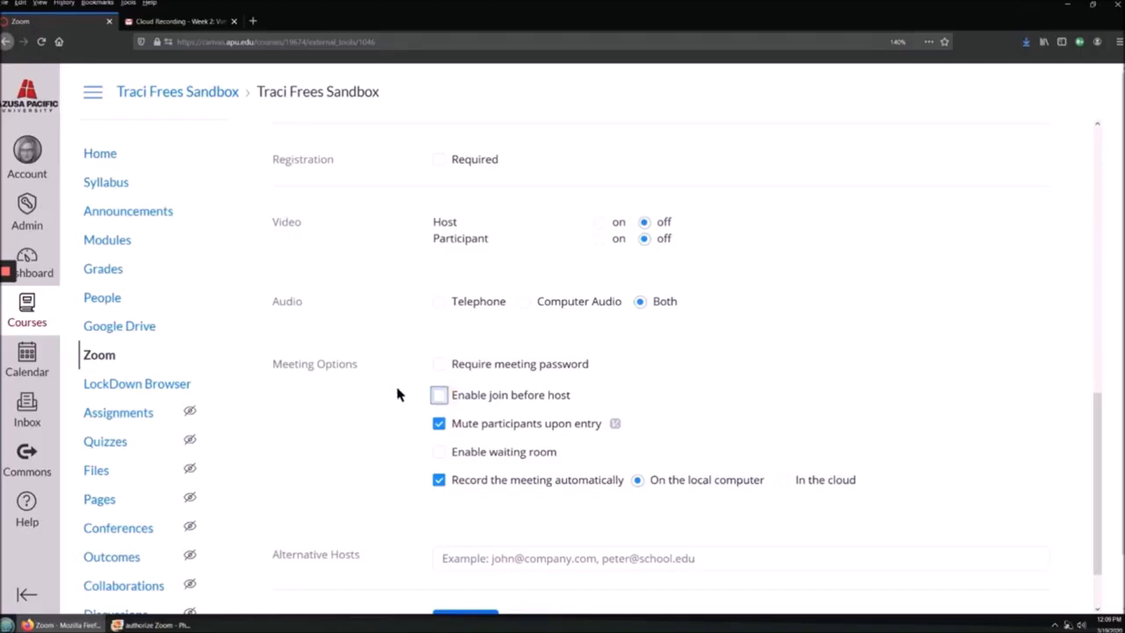
click(439, 365)
click(646, 371)
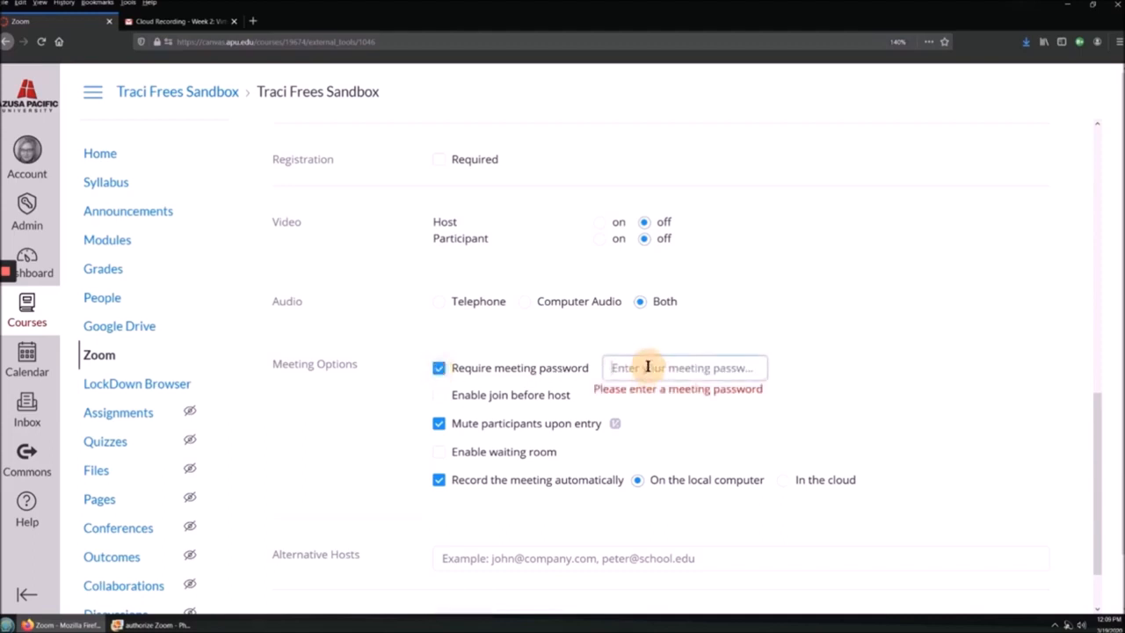
click(434, 369)
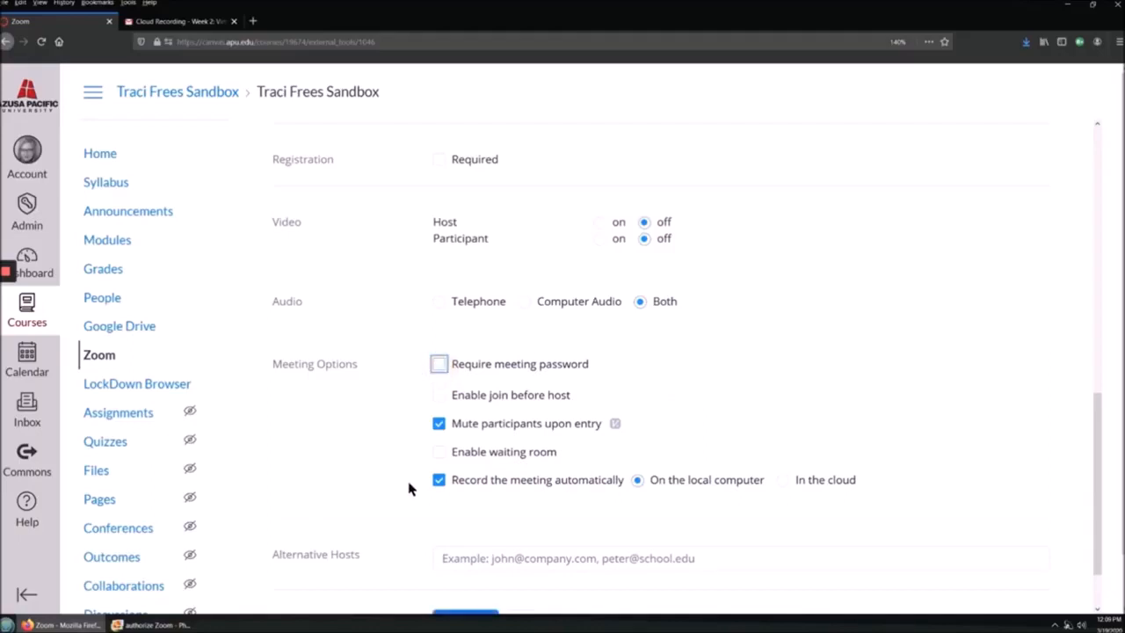
scroll(404, 483, down, 2)
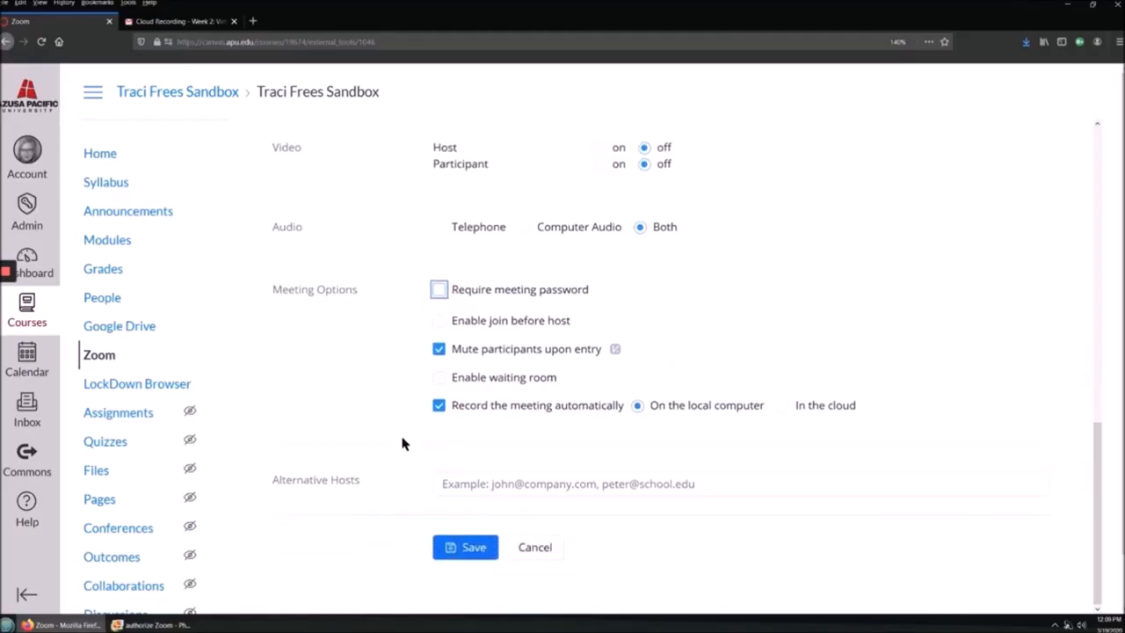
scroll(402, 444, down, 1)
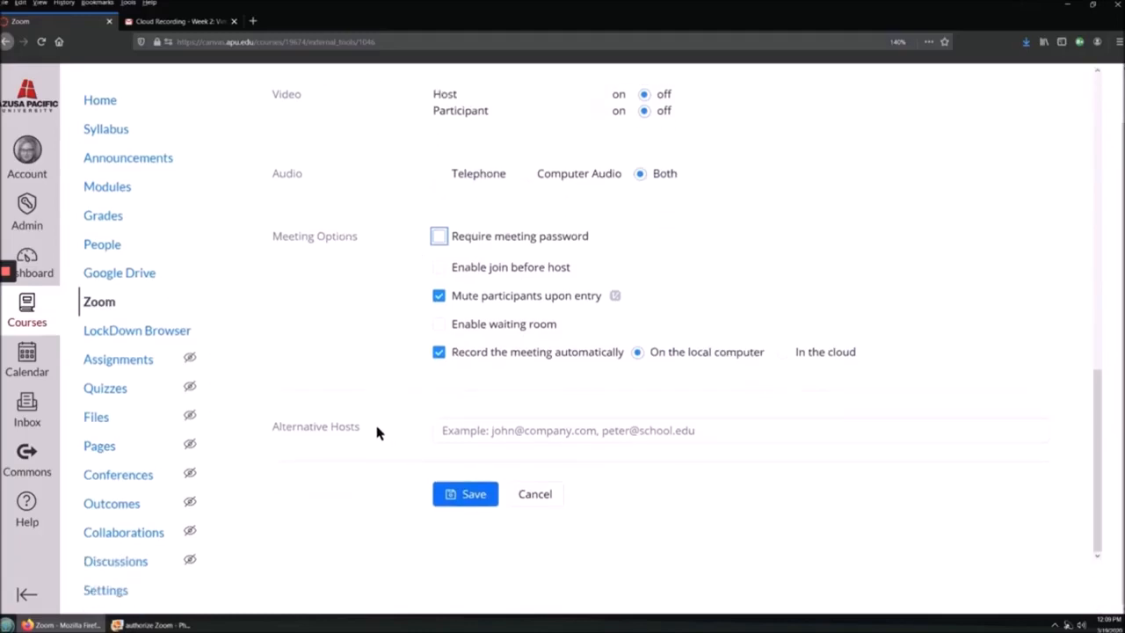
Step: Enter an alternative host's e-mail address and save the Office Hours meeting
click(375, 431)
click(457, 430)
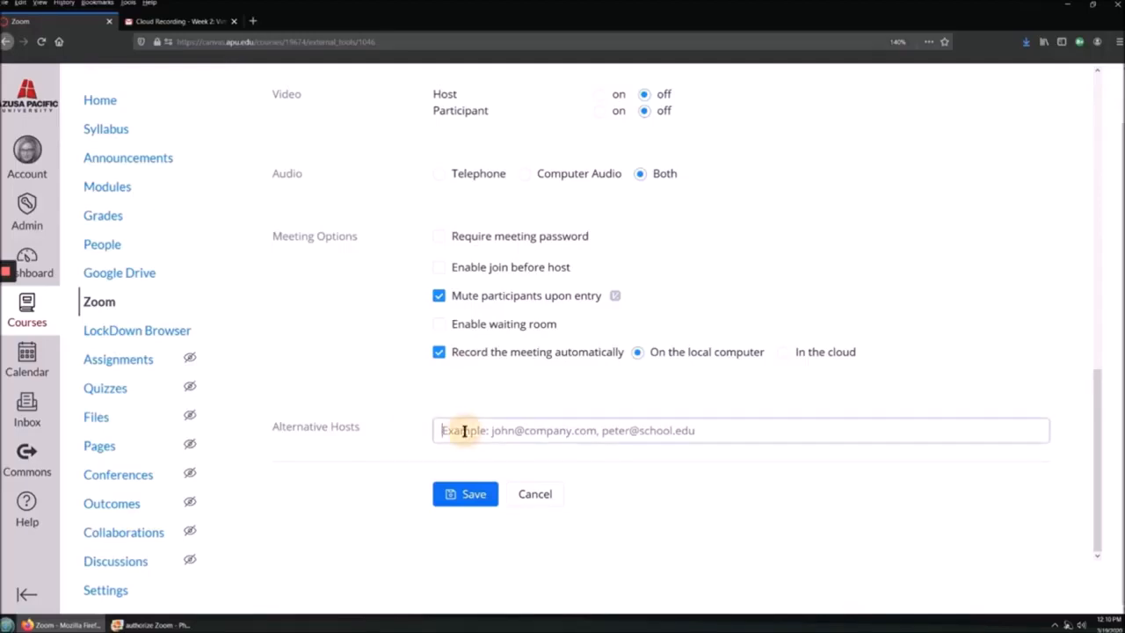
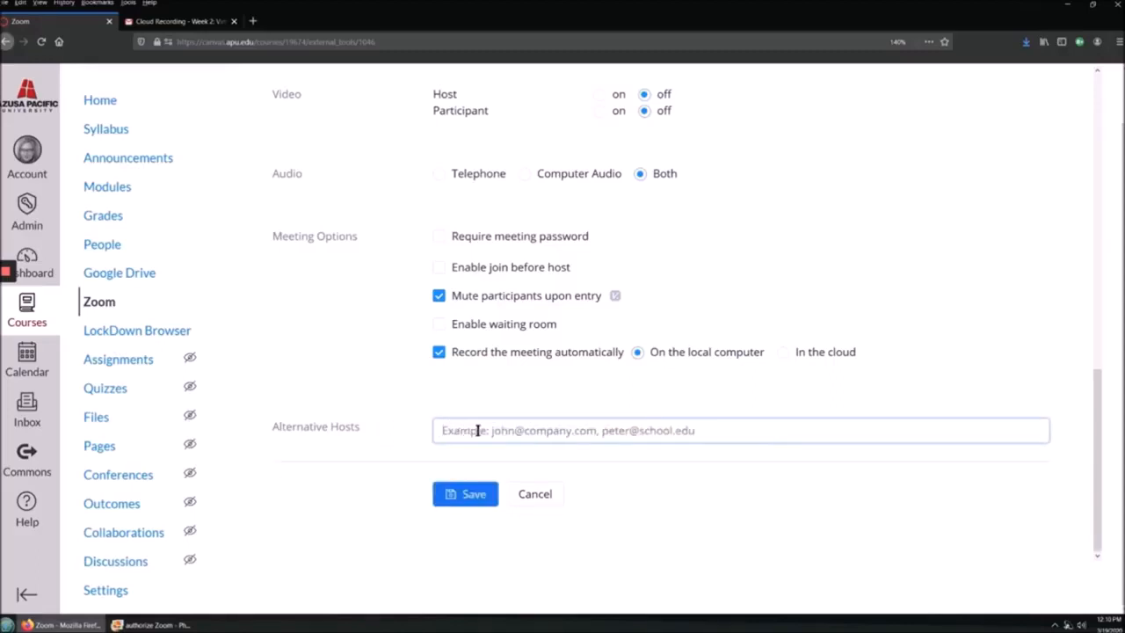
click(461, 497)
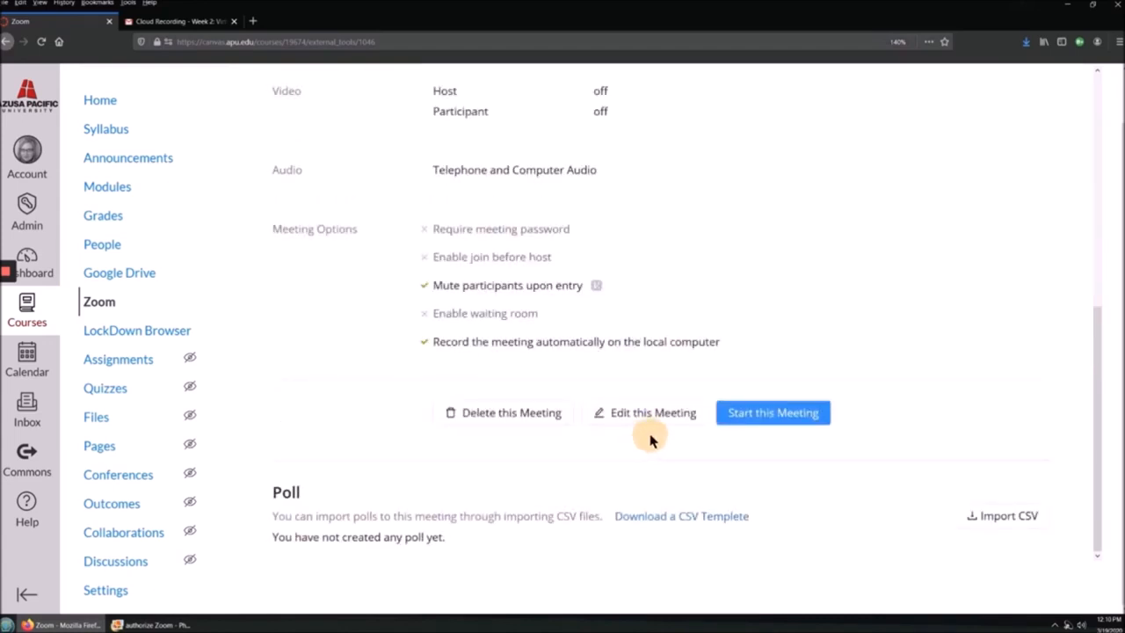
scroll(642, 455, up, 5)
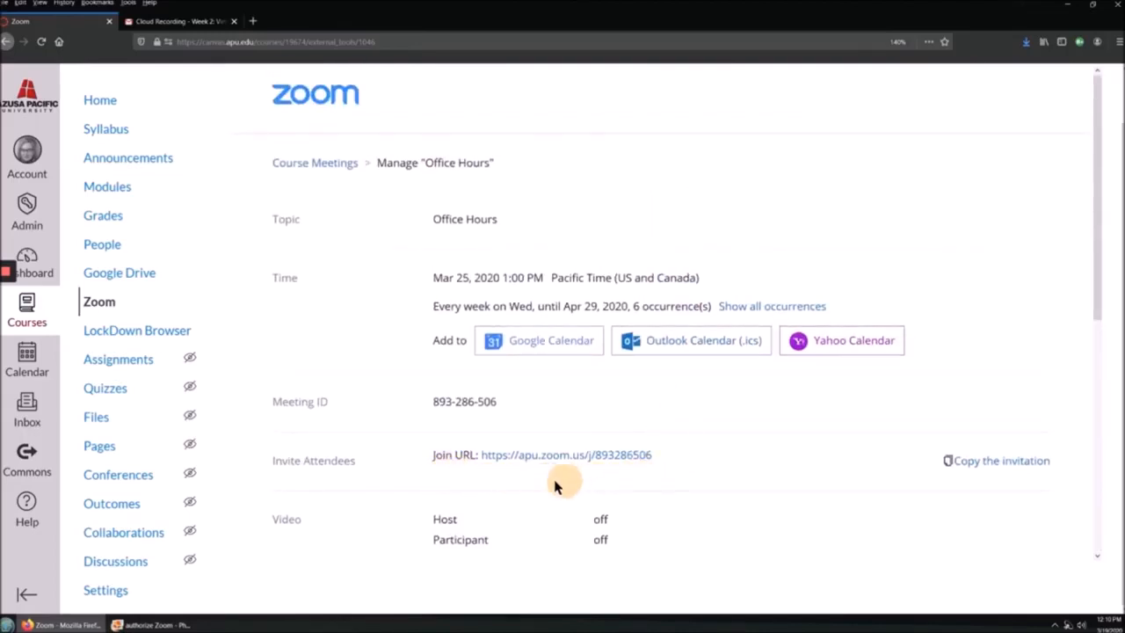
Step: Copy the full Office Hours meeting invitation, then go to course Announcements
click(997, 462)
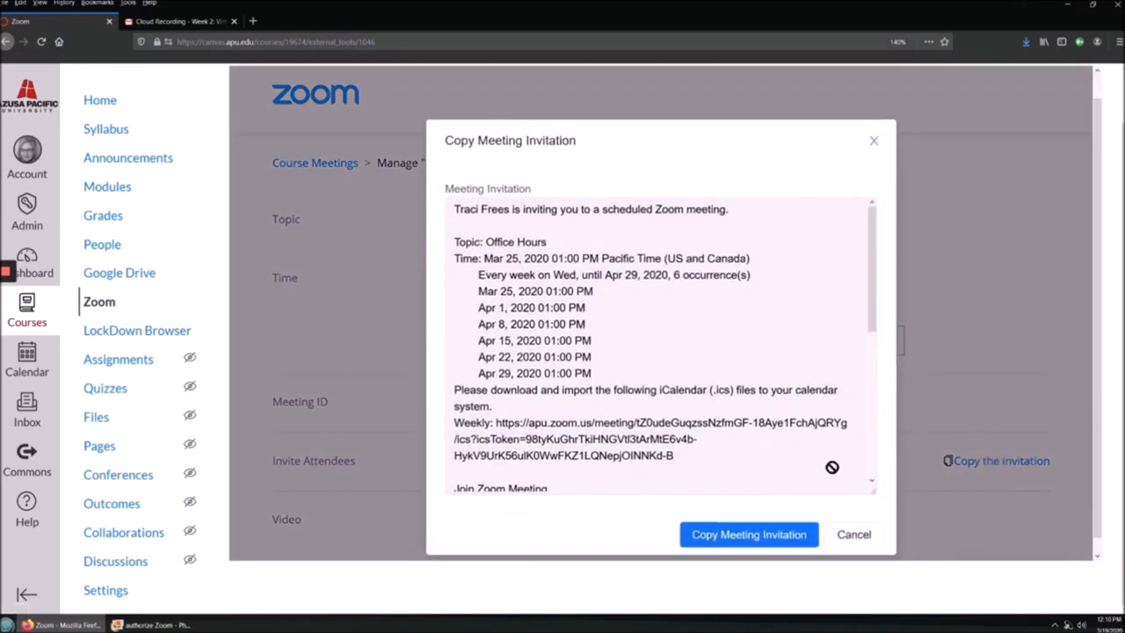
click(770, 521)
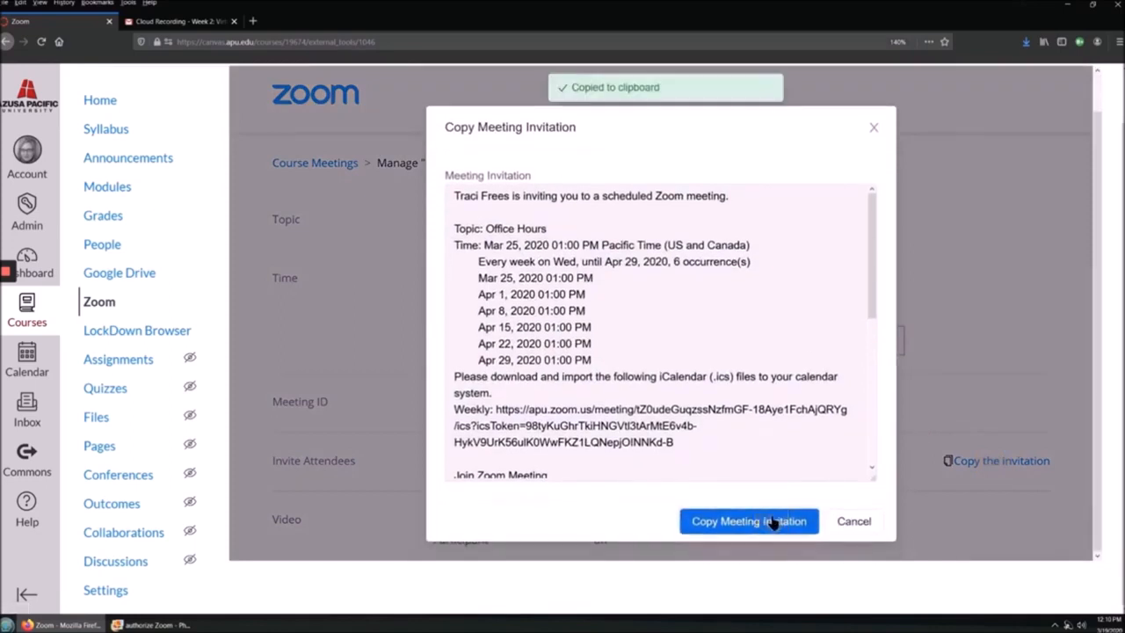
click(123, 159)
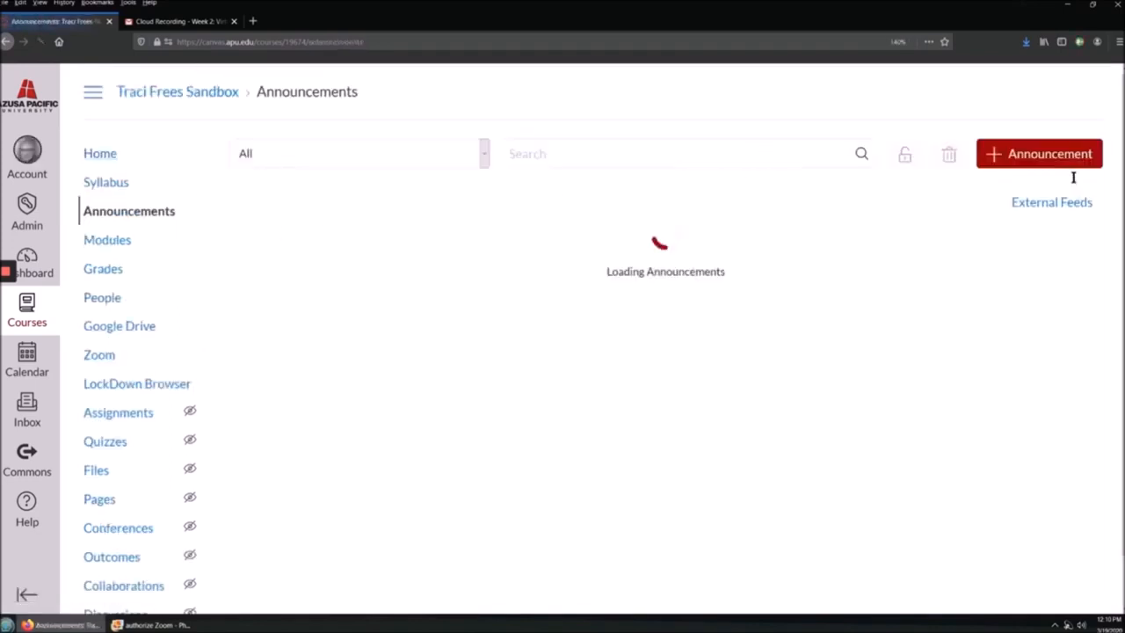
Step: Start a new announcement and paste the meeting invitation into its body
click(1050, 155)
click(360, 309)
key(ctrl+v)
scroll(371, 431, up, 5)
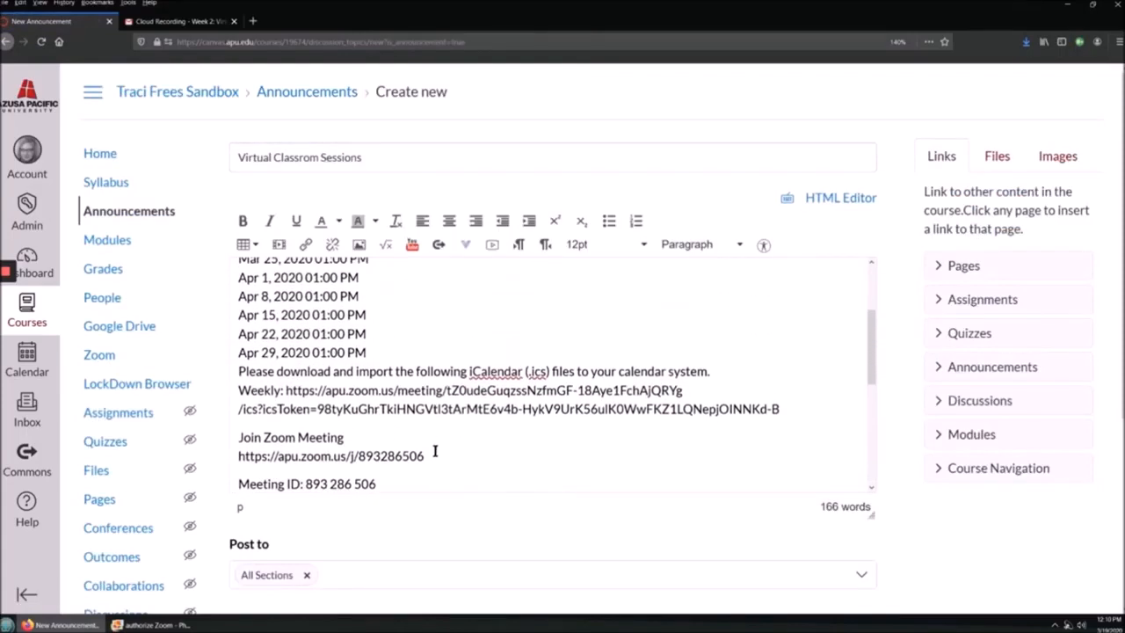
Step: Highlight the Join Zoom Meeting lines in yellow and post the announcement
drag(433, 451, 234, 437)
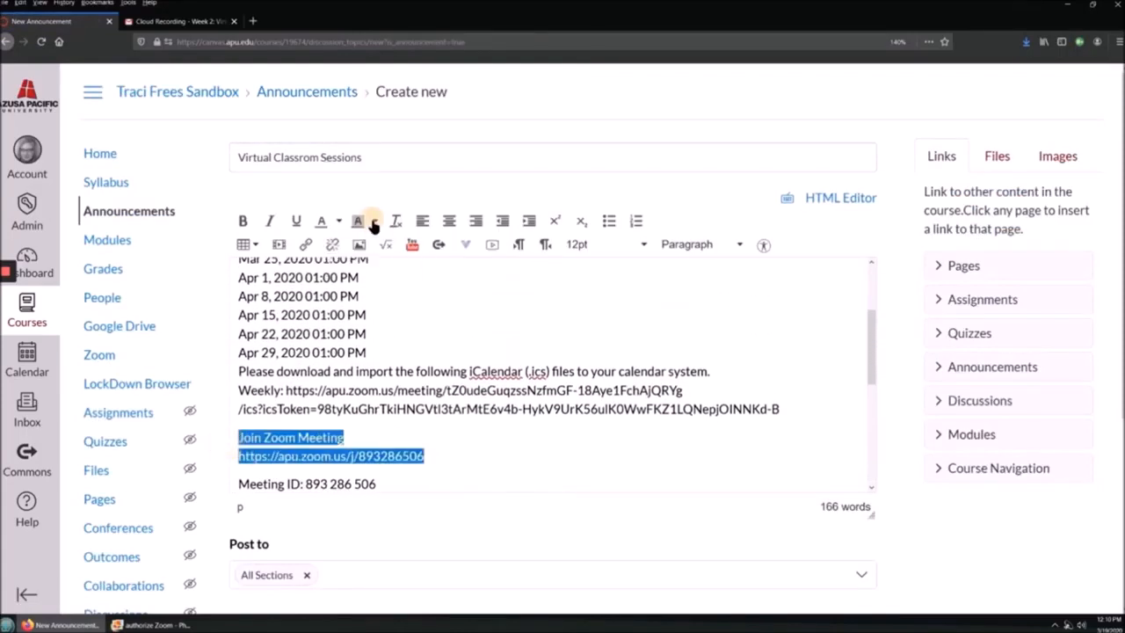
click(374, 222)
click(347, 291)
click(458, 421)
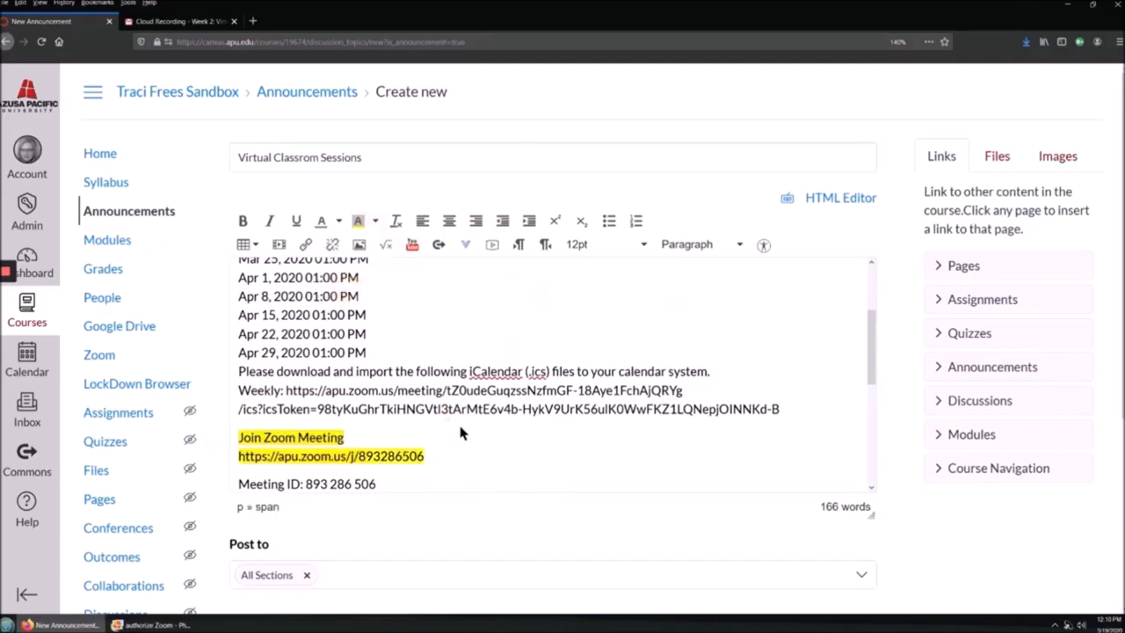
scroll(535, 427, down, 5)
scroll(703, 450, down, 5)
click(857, 568)
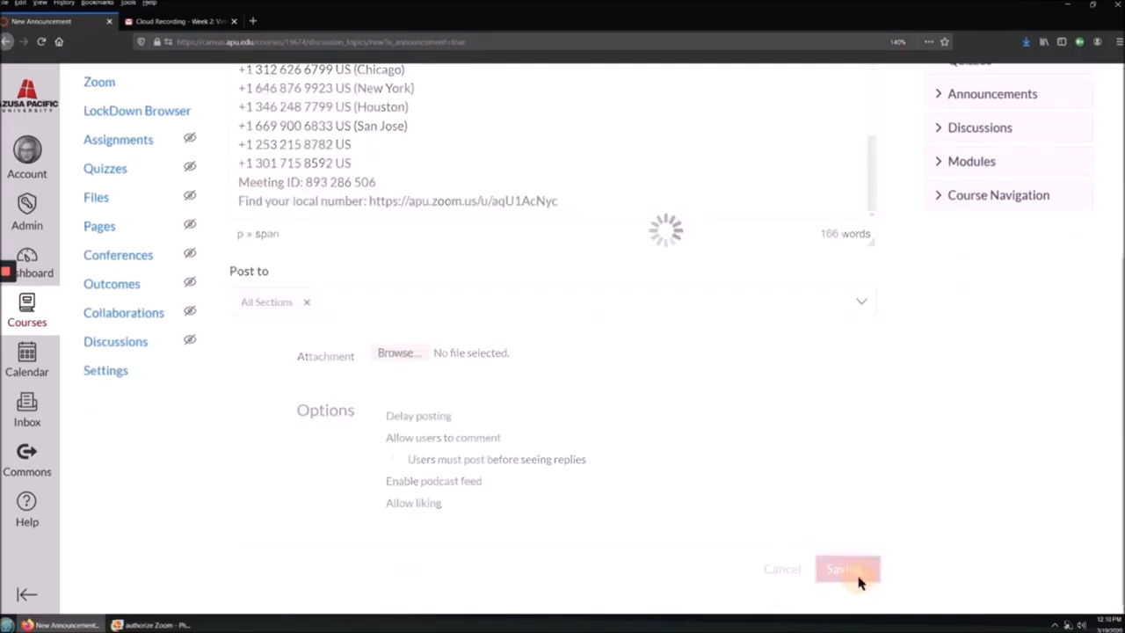
Step: Review the recurring Office Hours occurrences in the course Zoom list, including Apr 1, then return Home
click(106, 356)
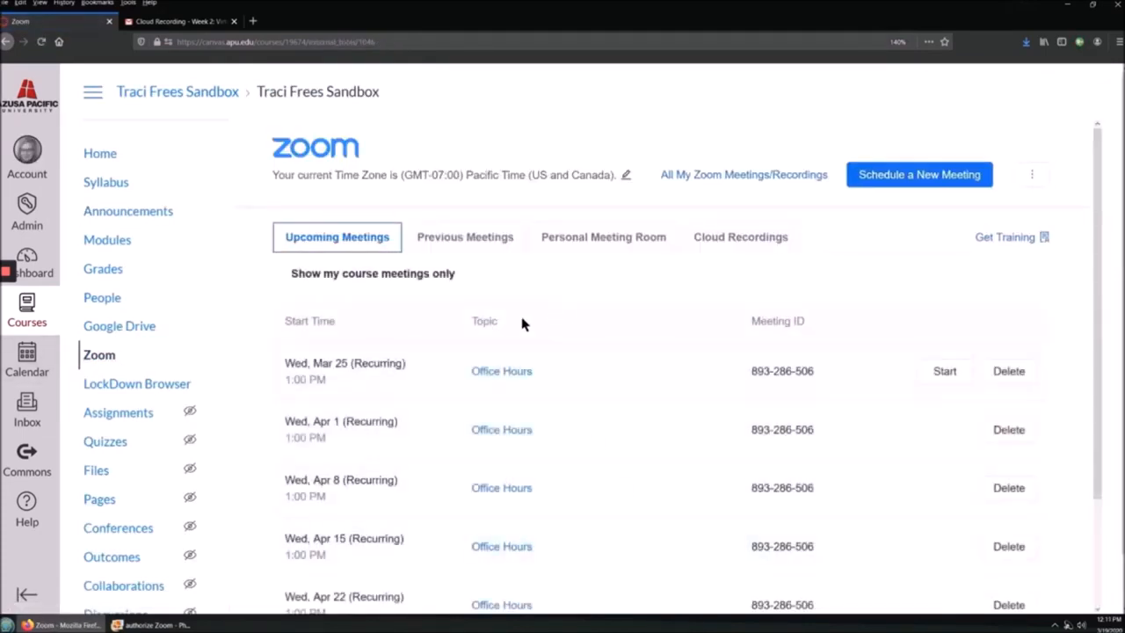
click(522, 325)
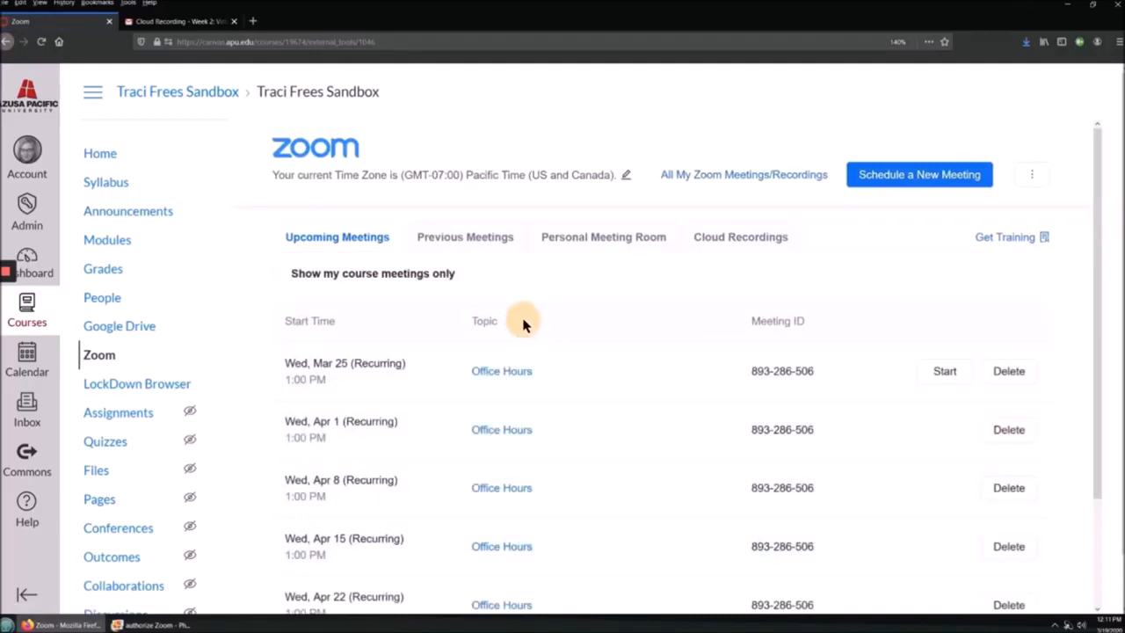
click(506, 431)
scroll(648, 482, down, 5)
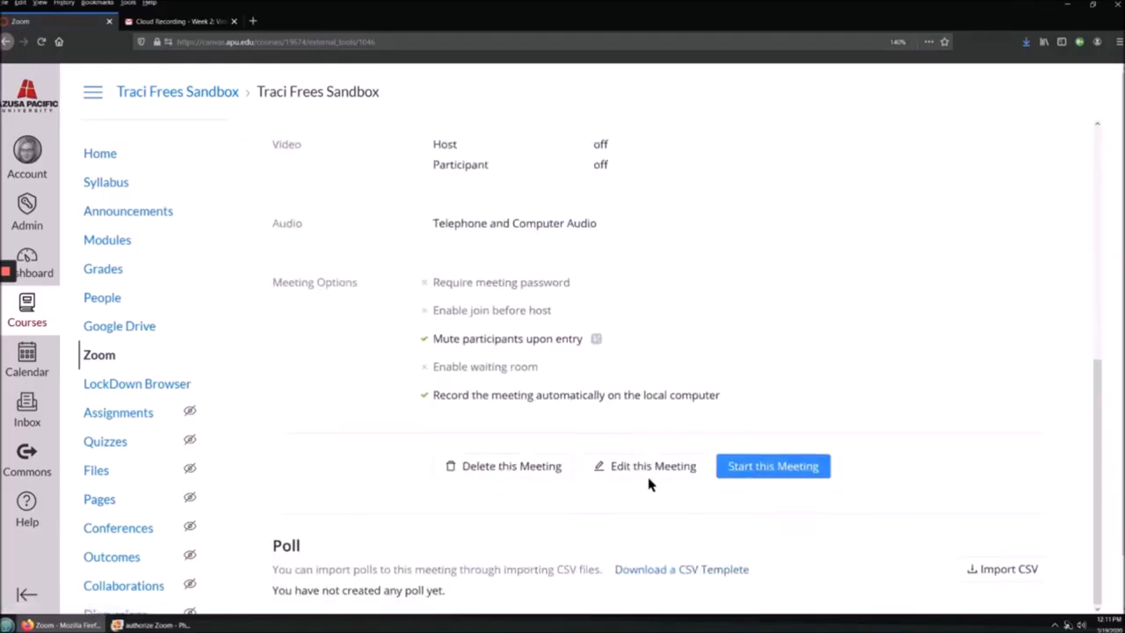
click(102, 352)
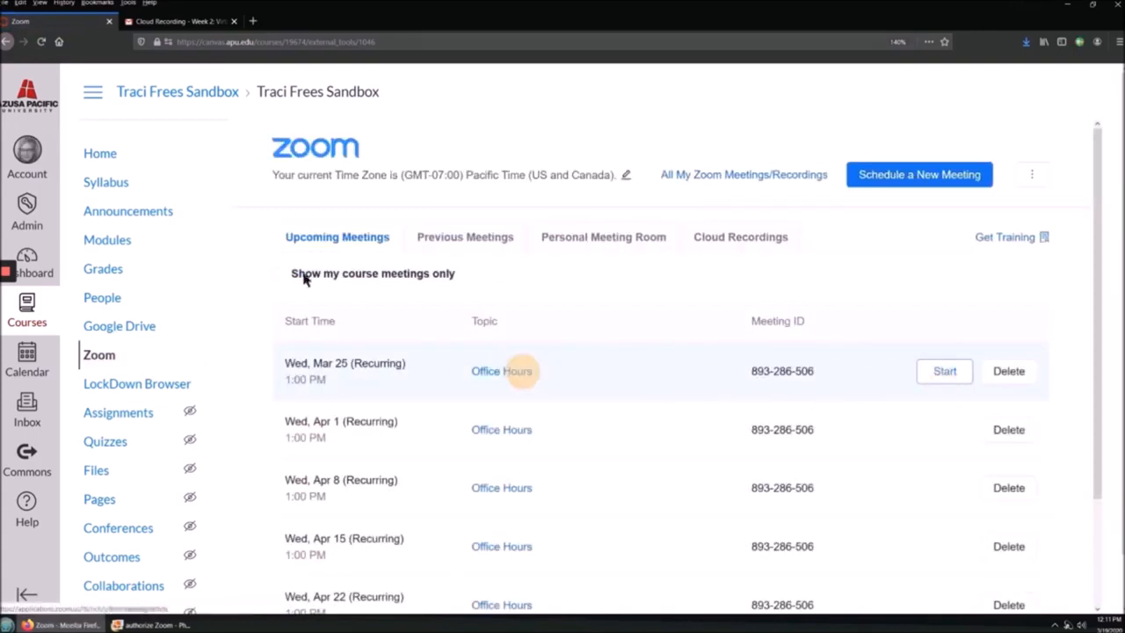
click(100, 155)
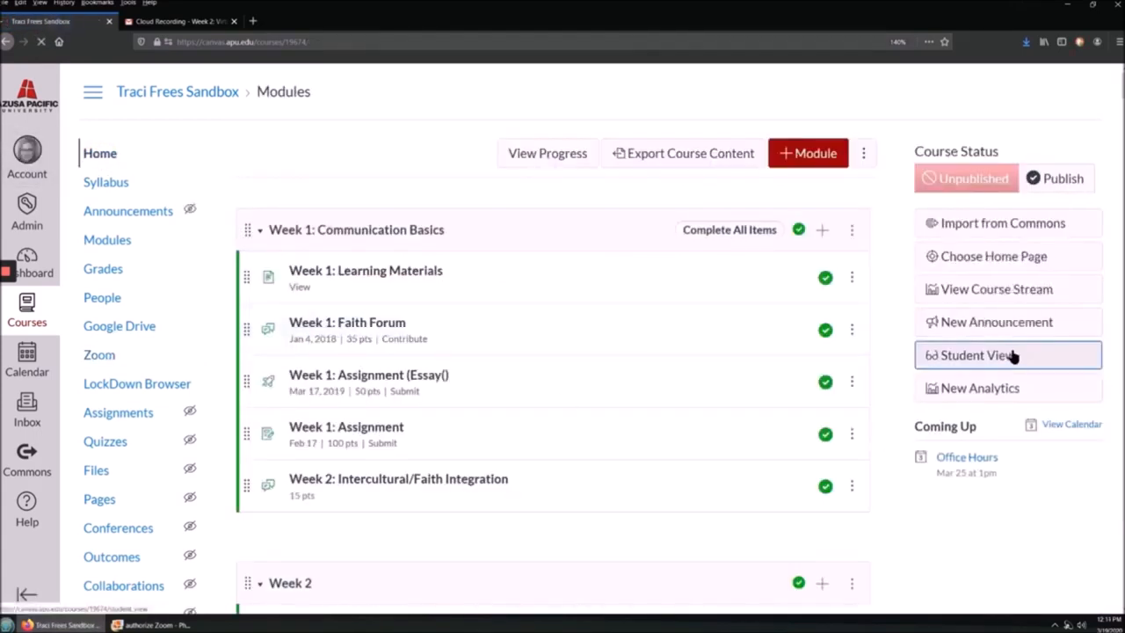
Step: In Student View, check the Mar 25 1pm Office Hours calendar event, then go to the Dashboard
click(1020, 364)
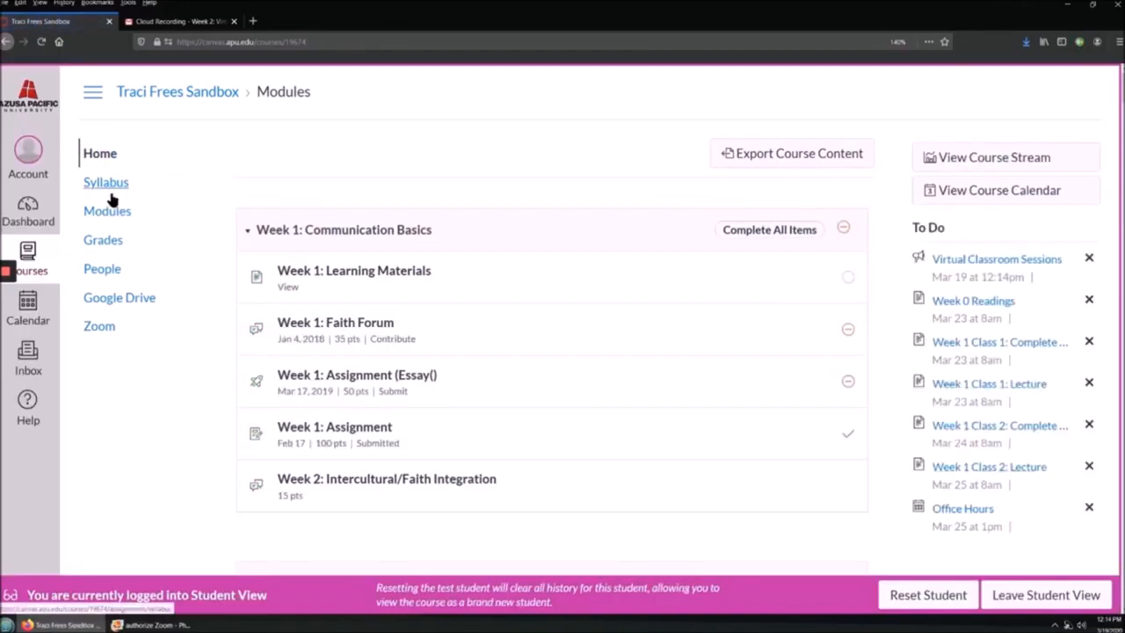
triple_click(1042, 276)
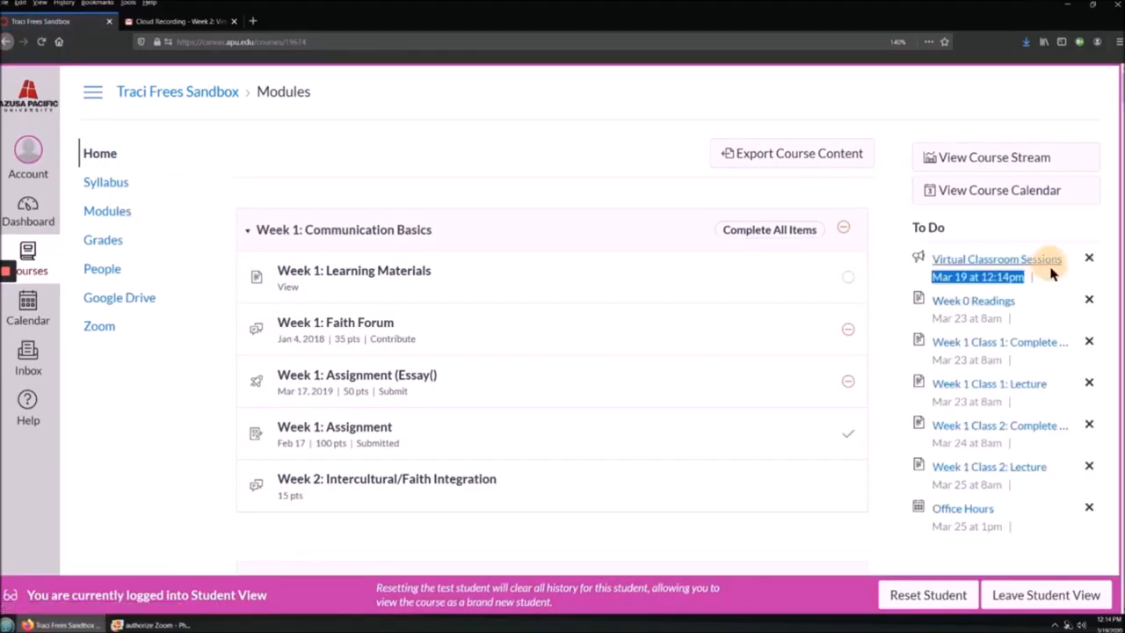
click(39, 318)
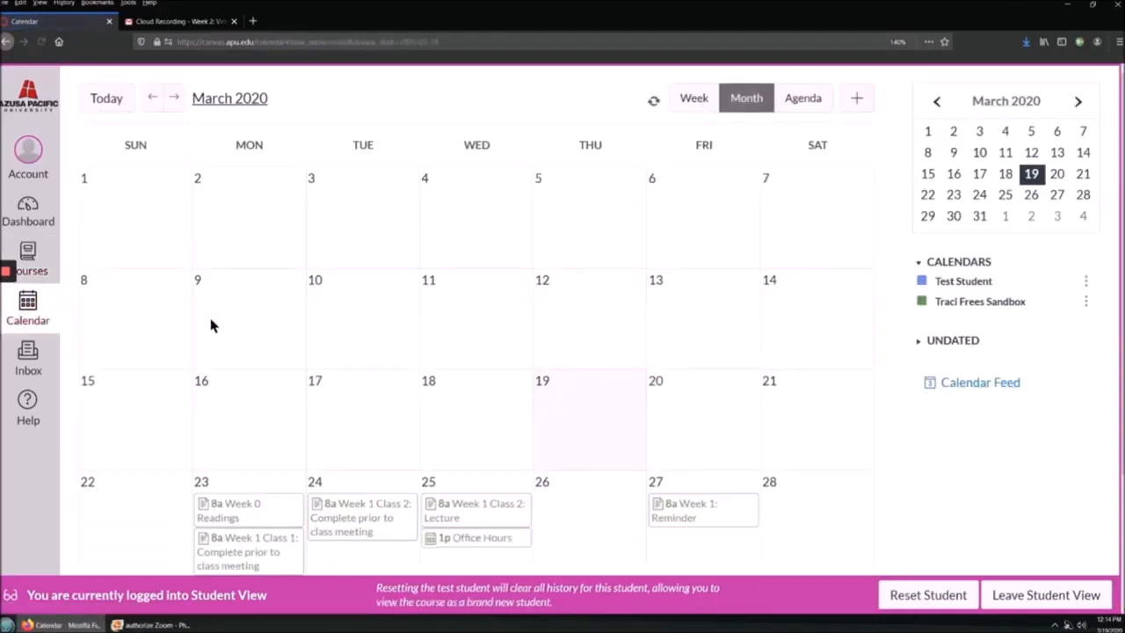
scroll(514, 520, down, 2)
scroll(514, 520, down, 1)
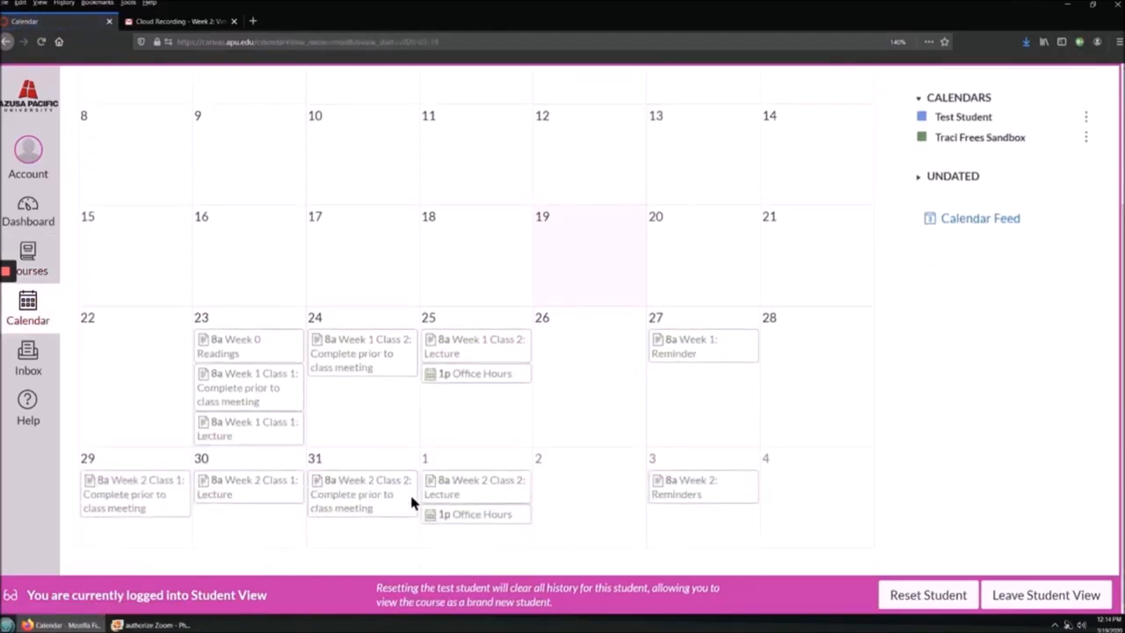
click(480, 374)
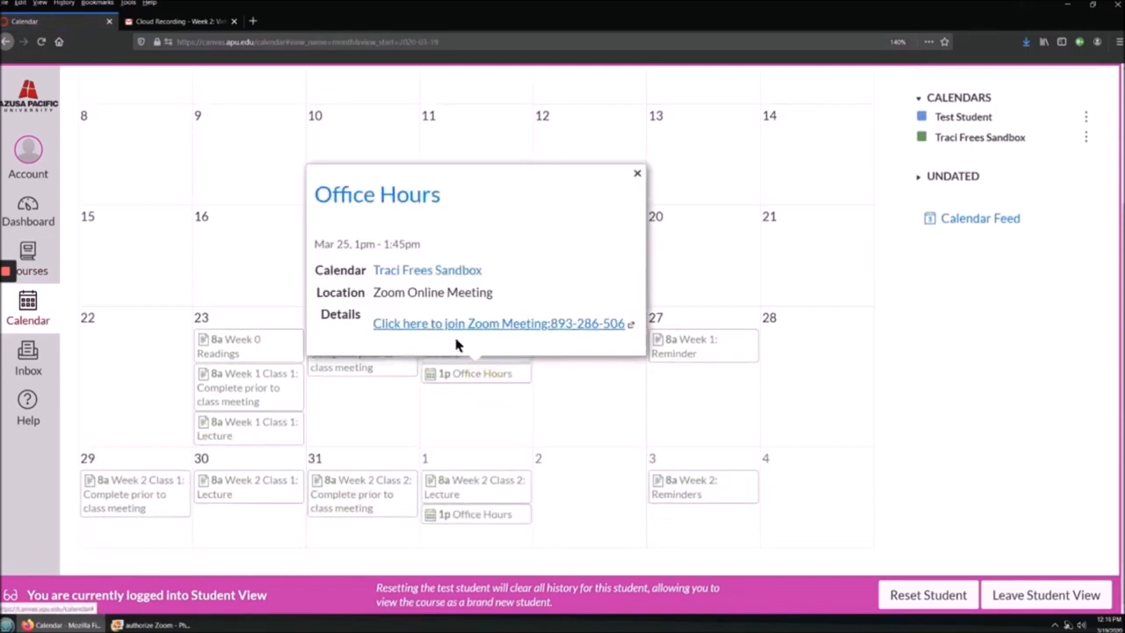
click(28, 211)
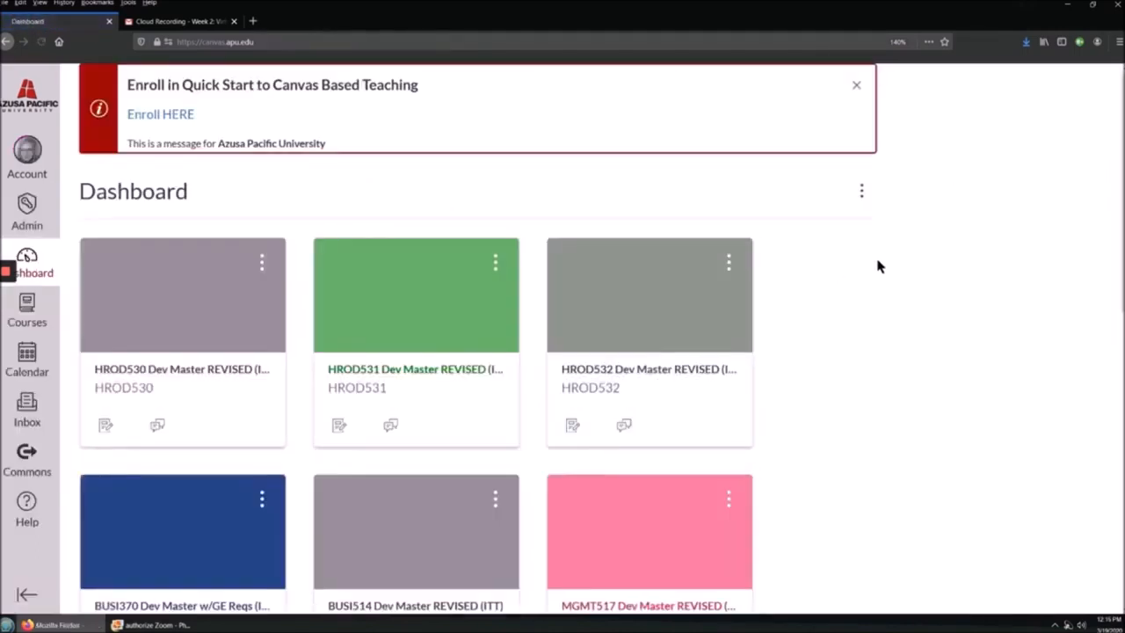
Step: Open the Zoom email 'Week 2: Virtual Classroom Session Is Cancelled' and review its meeting details
scroll(1011, 454, down, 3)
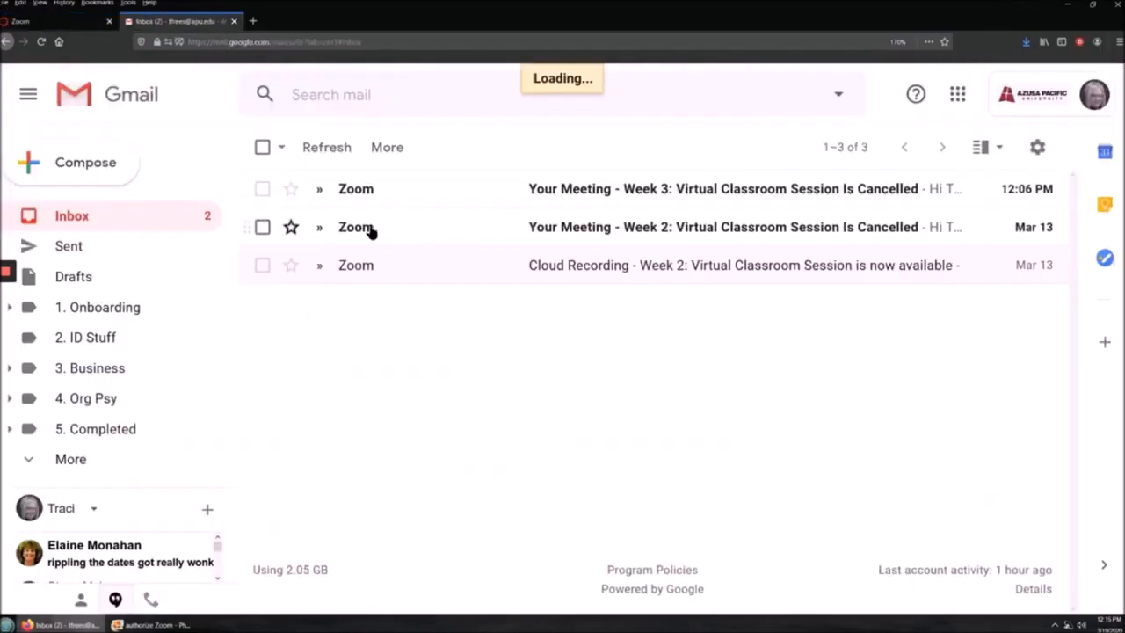
drag(692, 243, 594, 236)
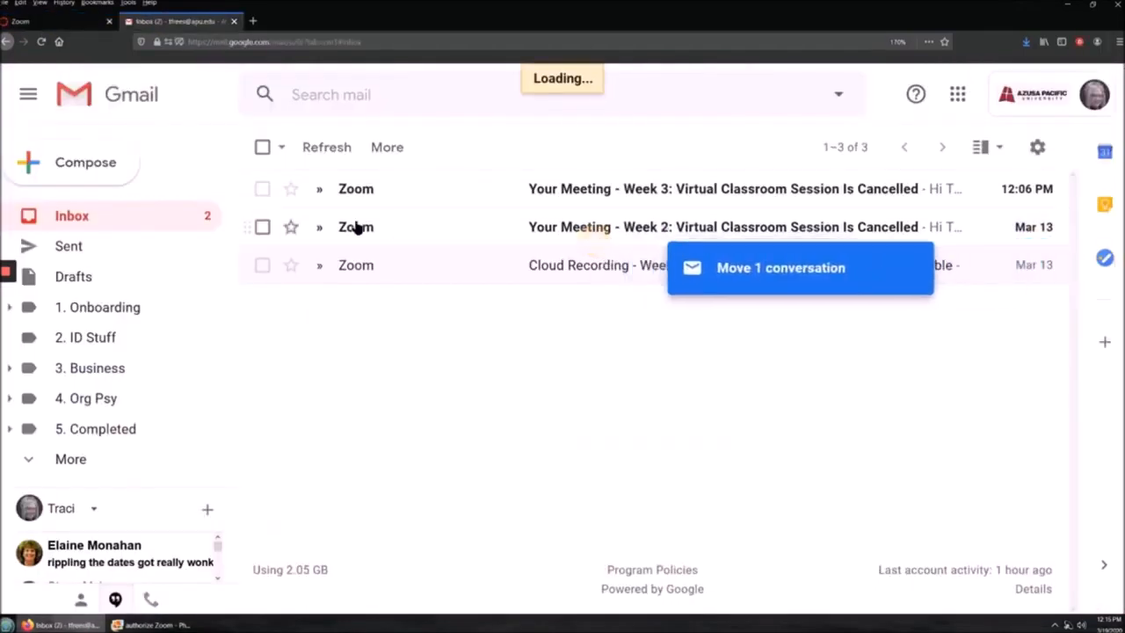
click(356, 227)
triple_click(664, 409)
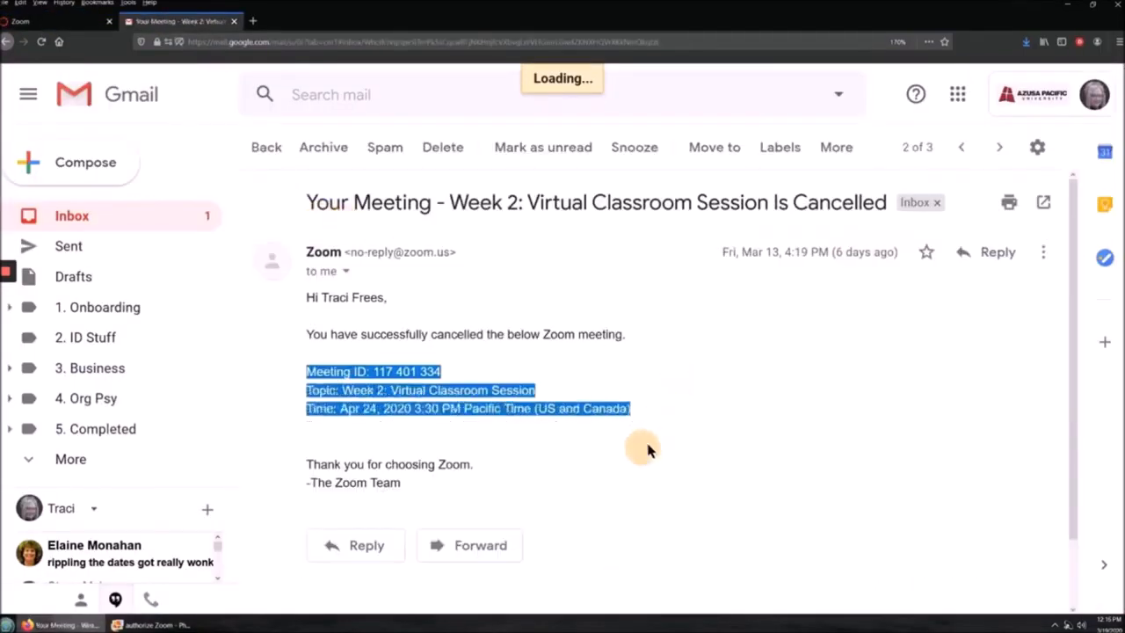
drag(648, 450, 653, 350)
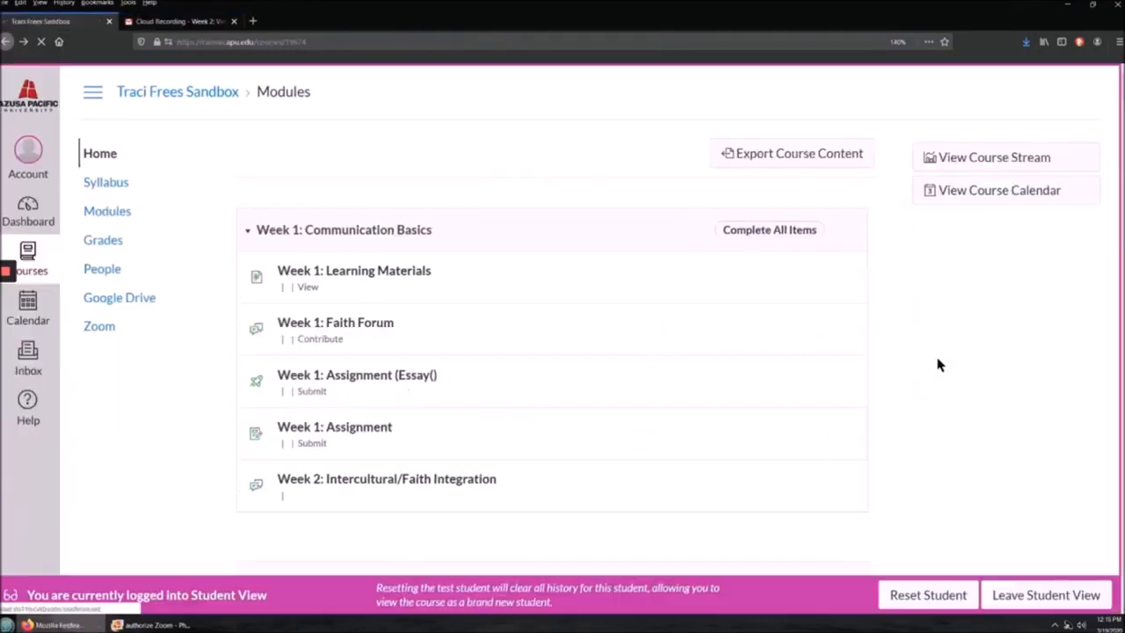
Step: Back in teacher view, start the Office Hours meeting from the course Zoom page
click(100, 327)
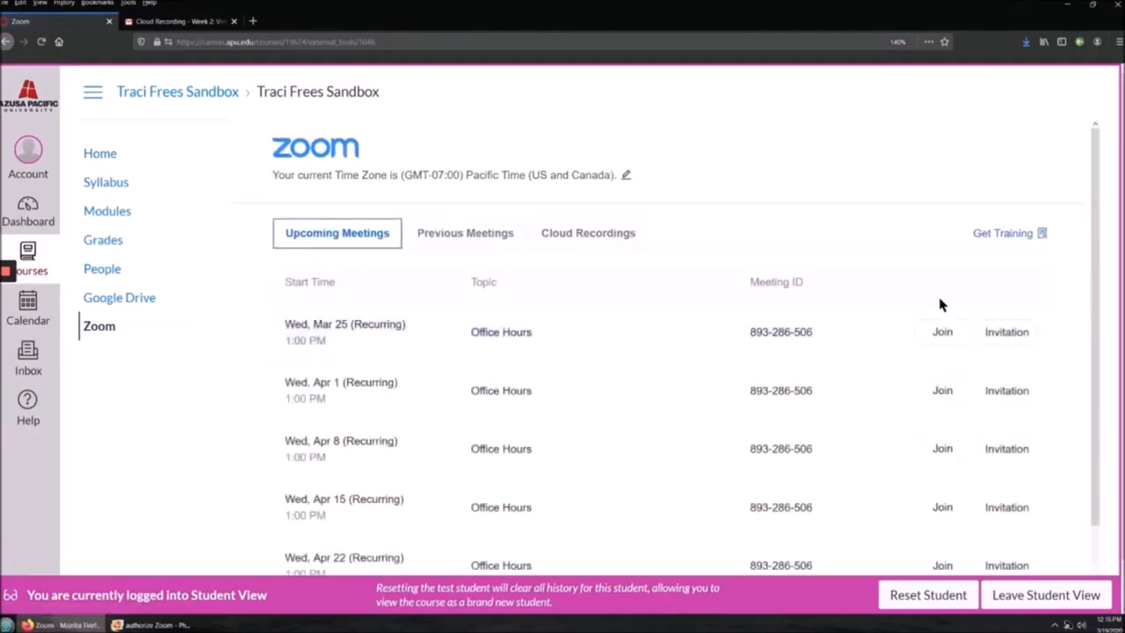
click(934, 301)
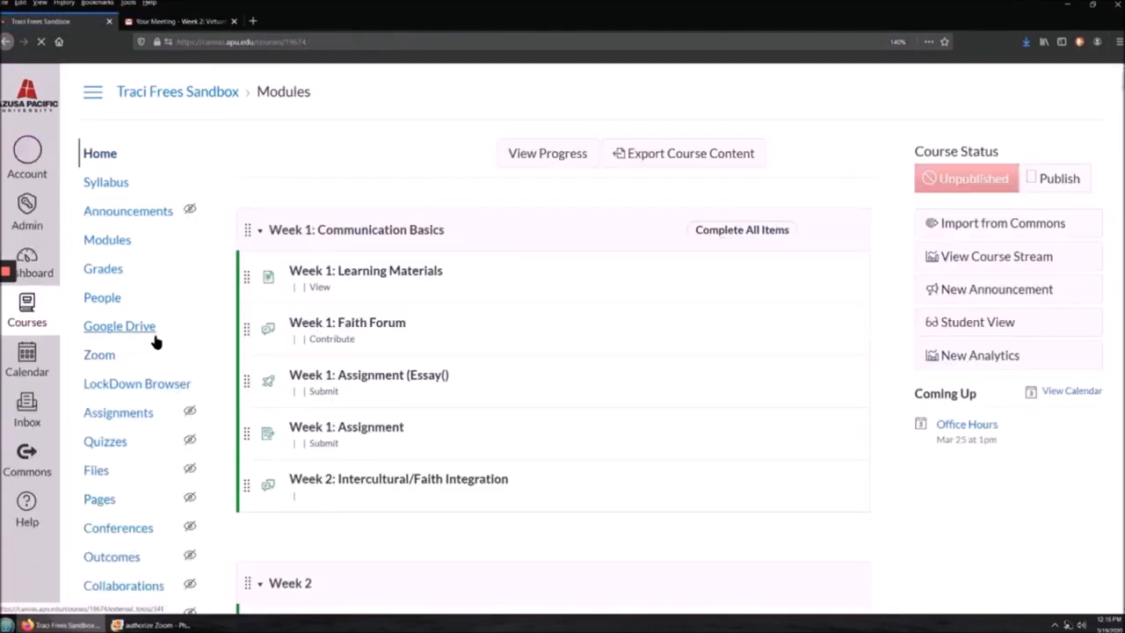
click(110, 356)
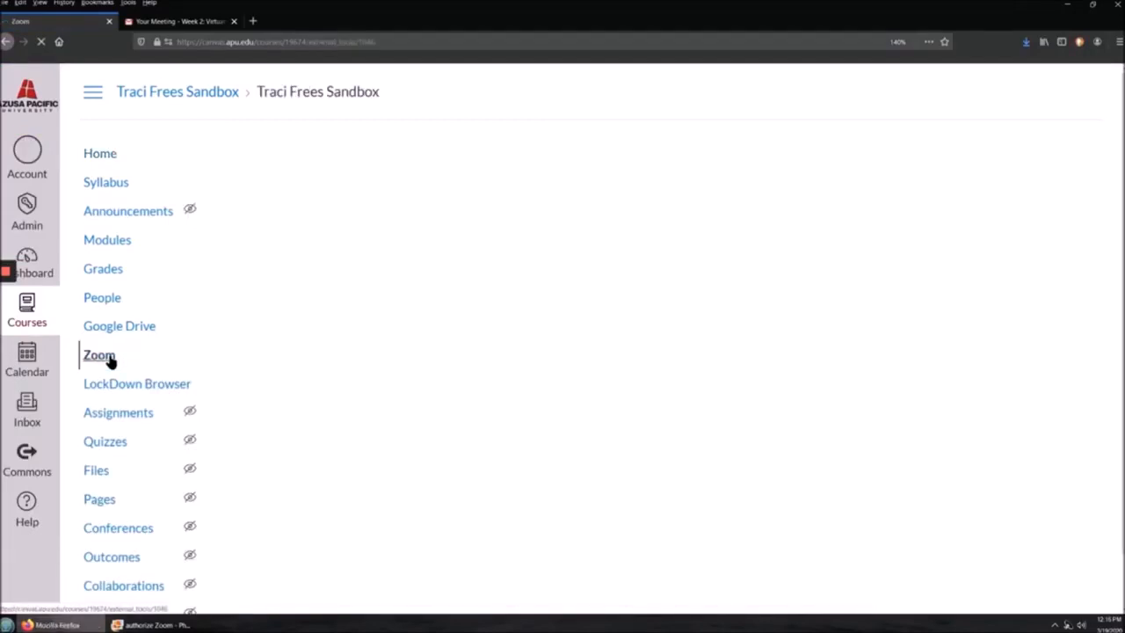
click(940, 362)
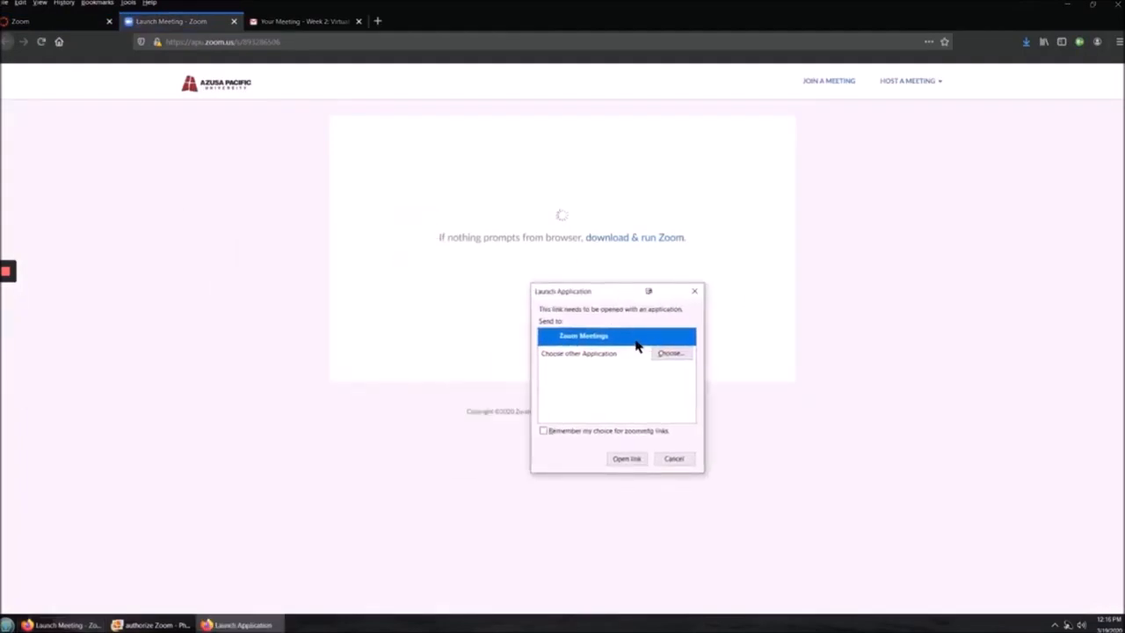
Step: Open the meeting link with Zoom Meetings from the launch dialog
click(629, 463)
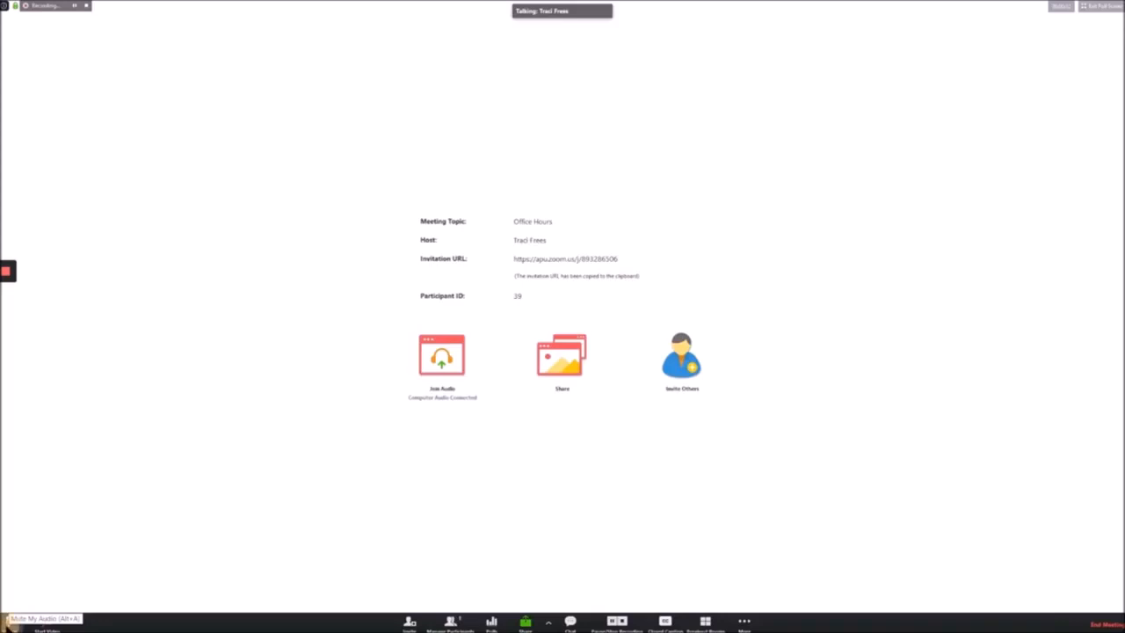
Step: Check the audio device choices and video settings, then start the host's camera video
click(26, 621)
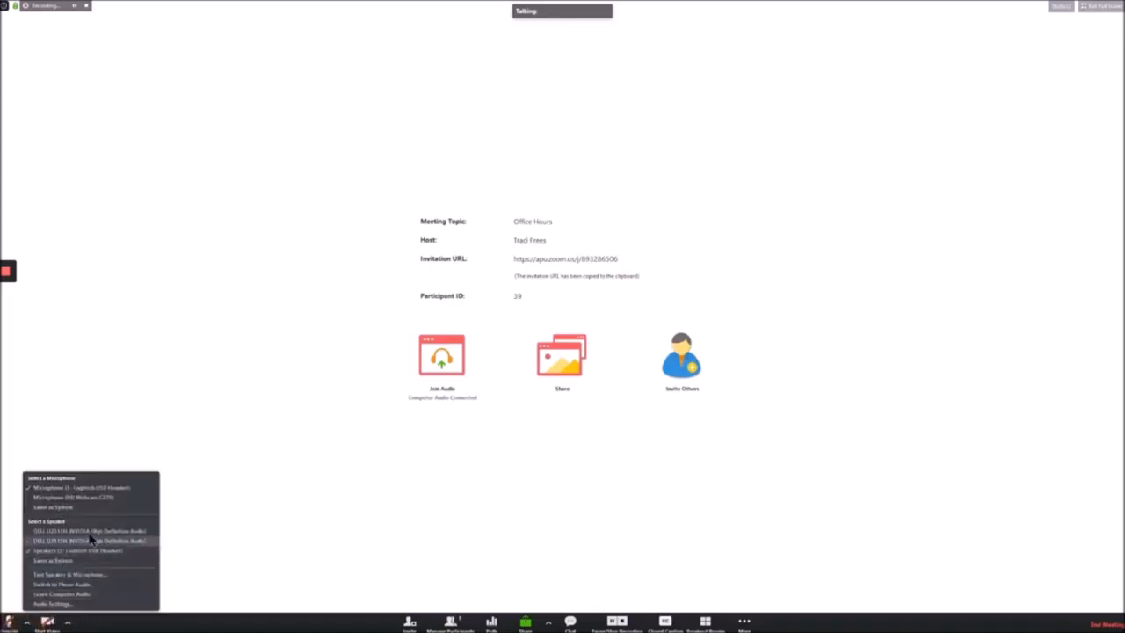
click(208, 569)
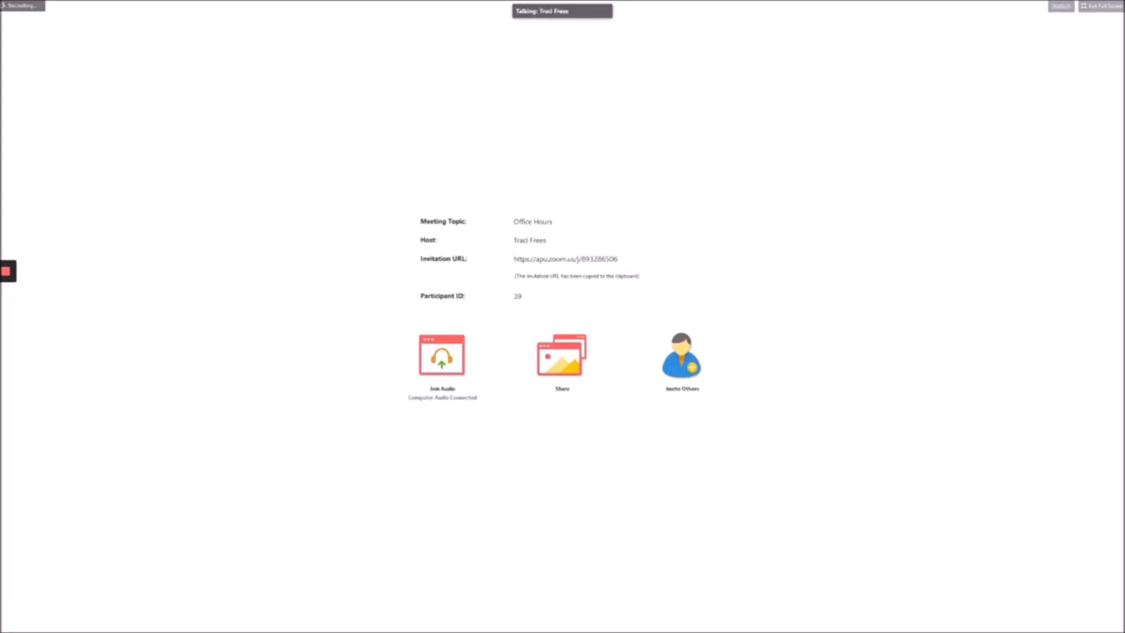
click(68, 623)
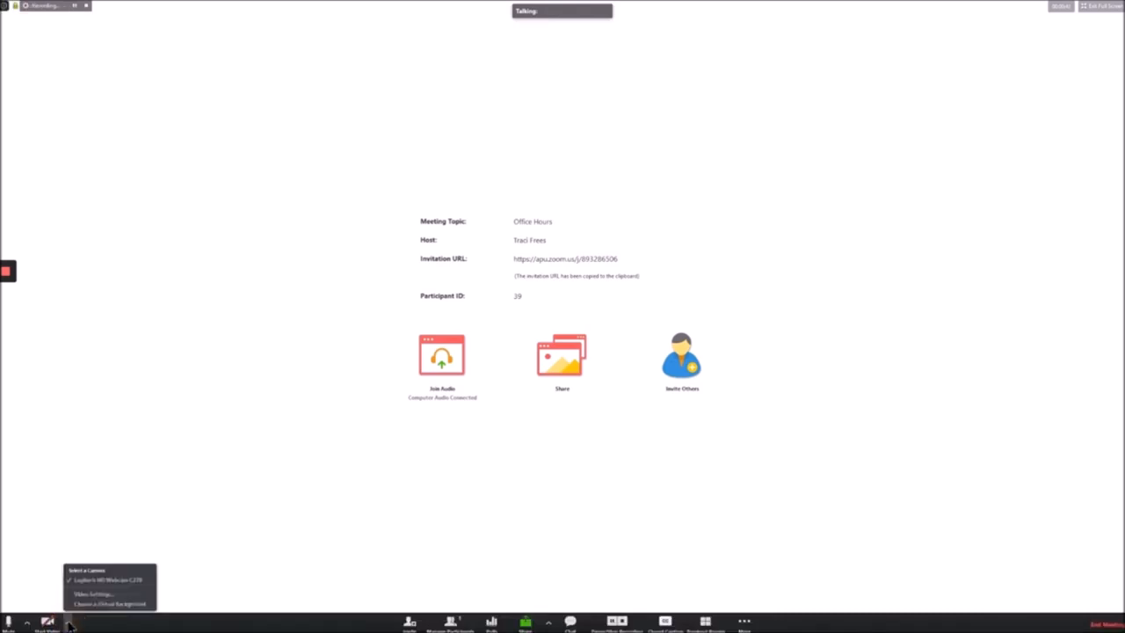
click(113, 595)
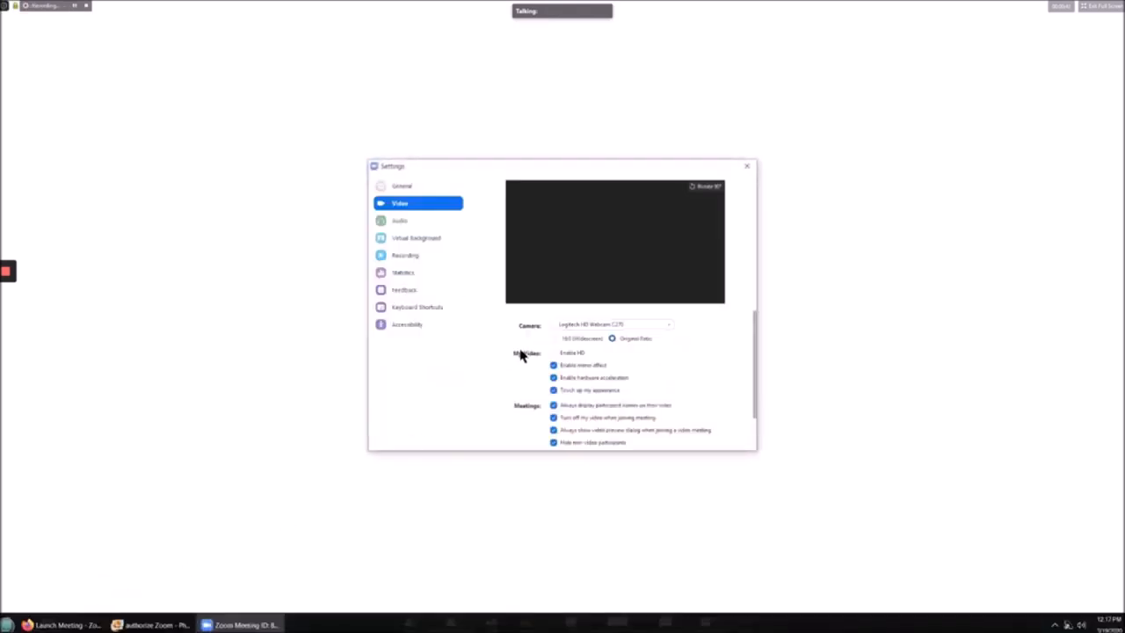
click(746, 166)
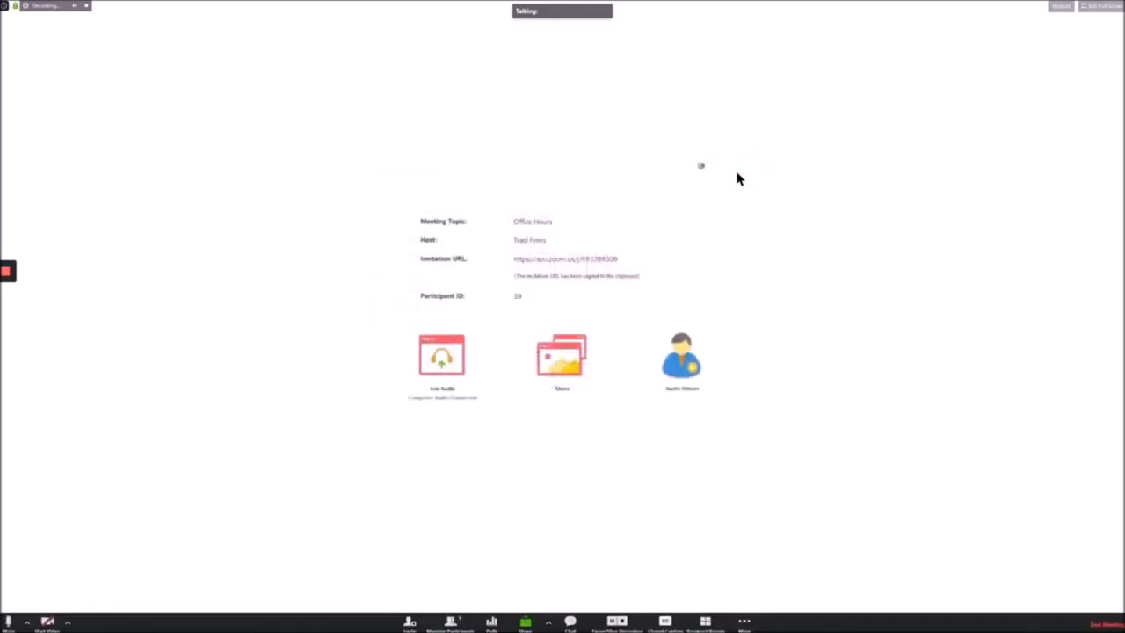
click(51, 622)
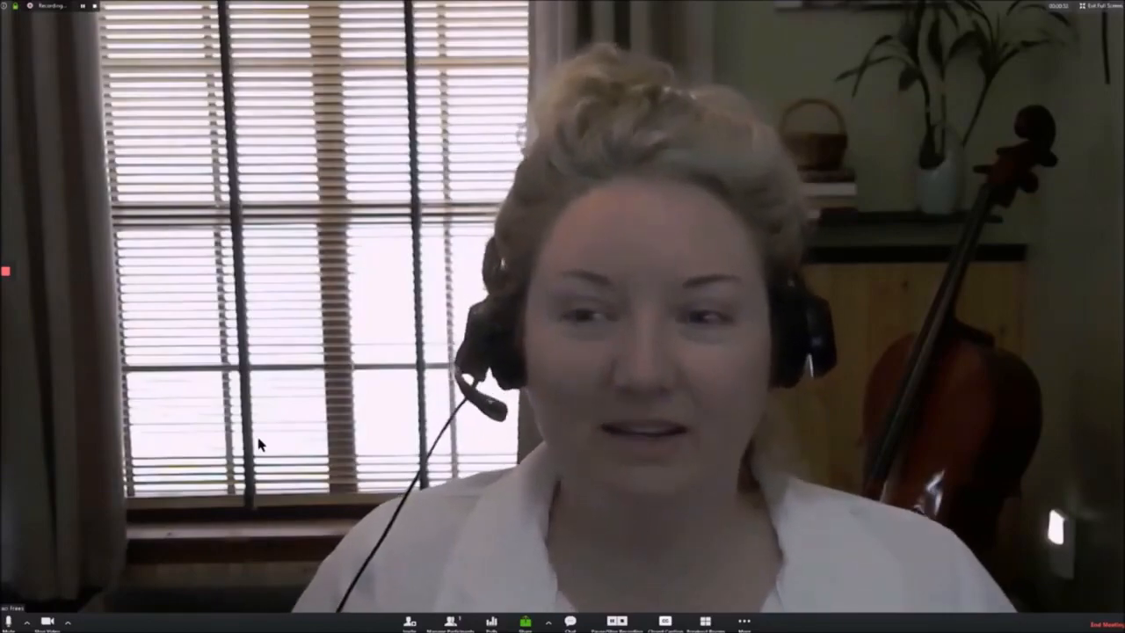
Step: Stop the host's camera video so the meeting info screen returns
click(47, 622)
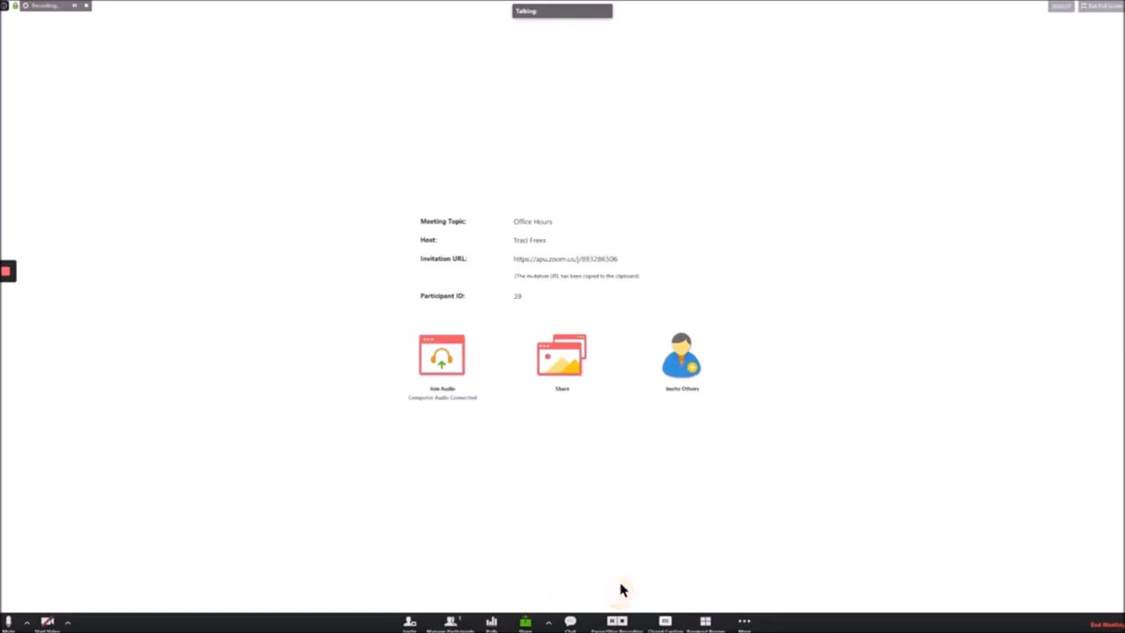
Step: Open Participants, enlarge it and move it upper right, leave the host muted, then close it
click(450, 622)
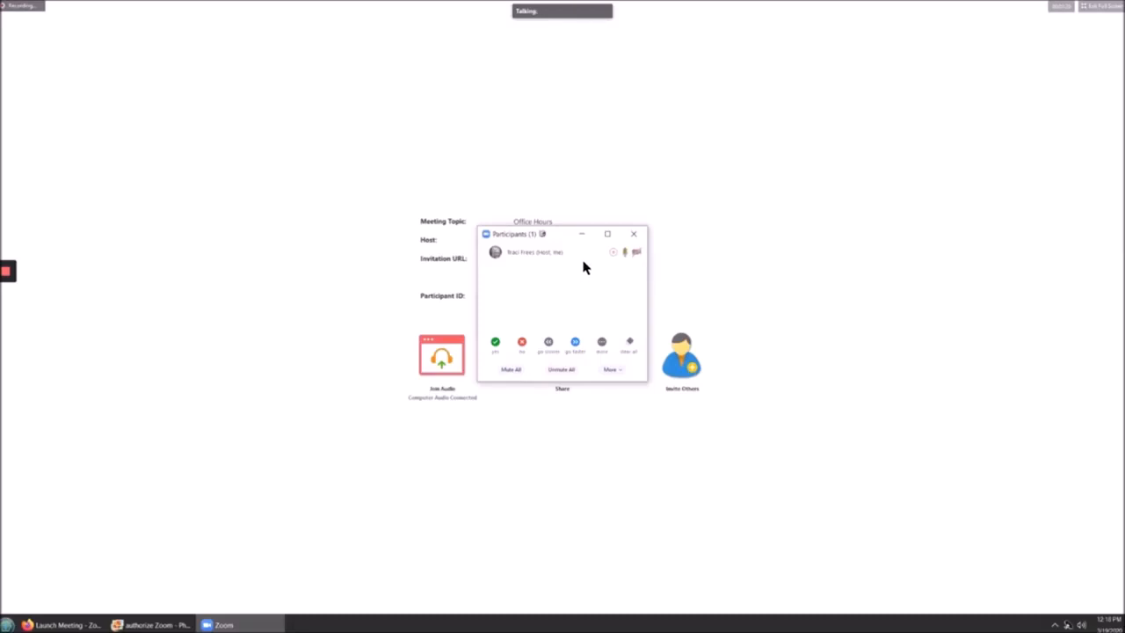
drag(646, 382, 654, 552)
drag(563, 239, 967, 93)
click(1003, 110)
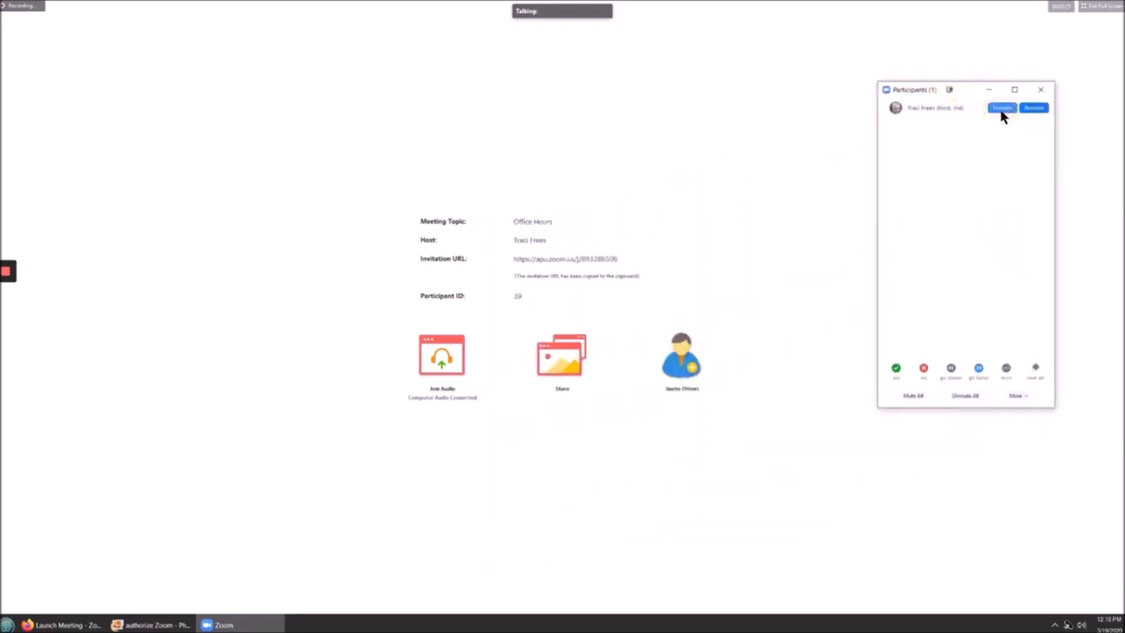
click(1004, 110)
click(1006, 109)
click(1041, 91)
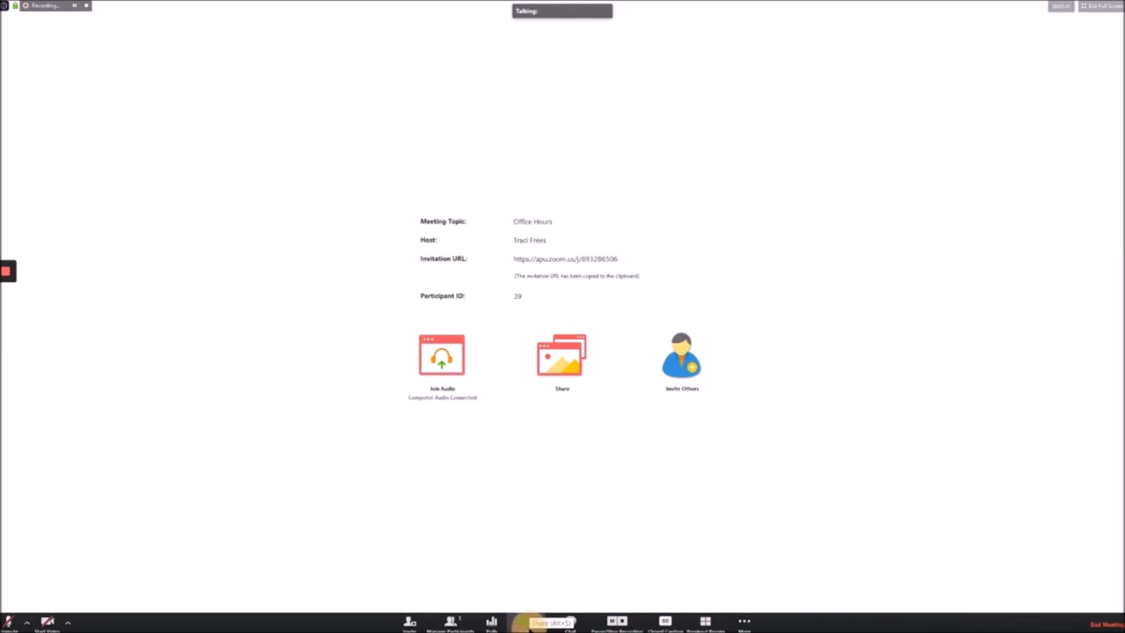
Step: Choose Screen 1 in the Share Screen dialog and start sharing it
click(536, 624)
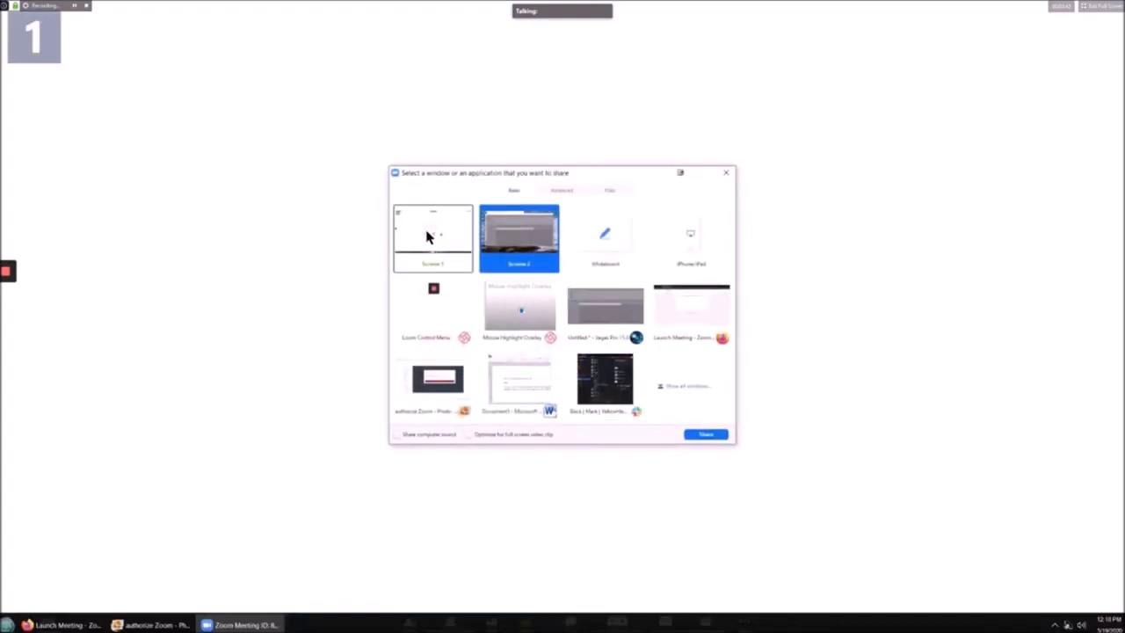
click(422, 243)
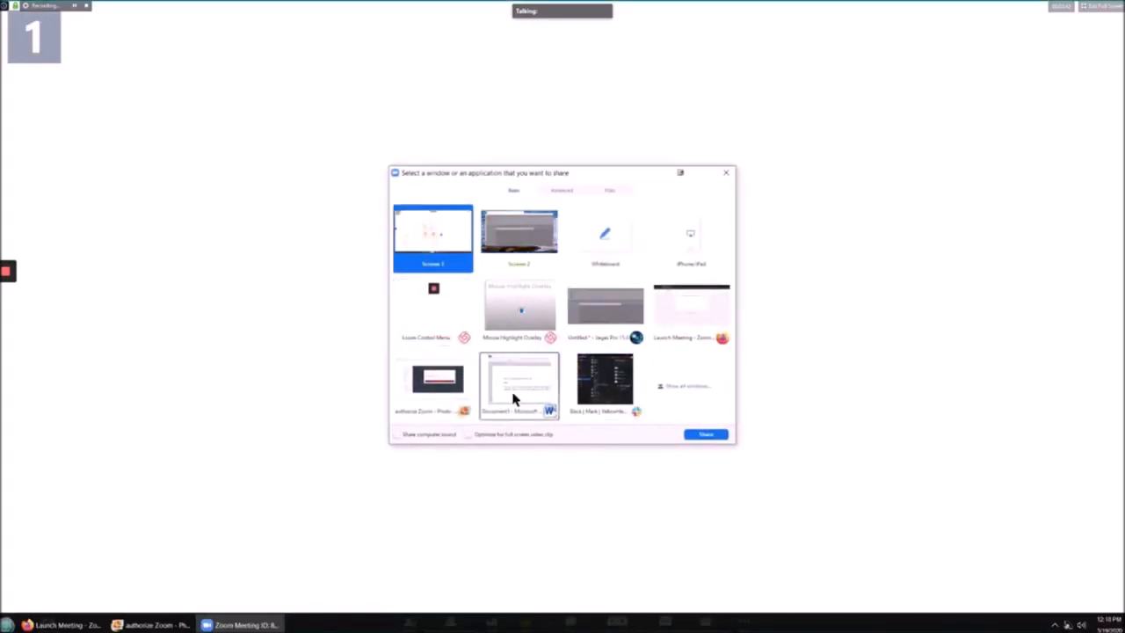
click(706, 435)
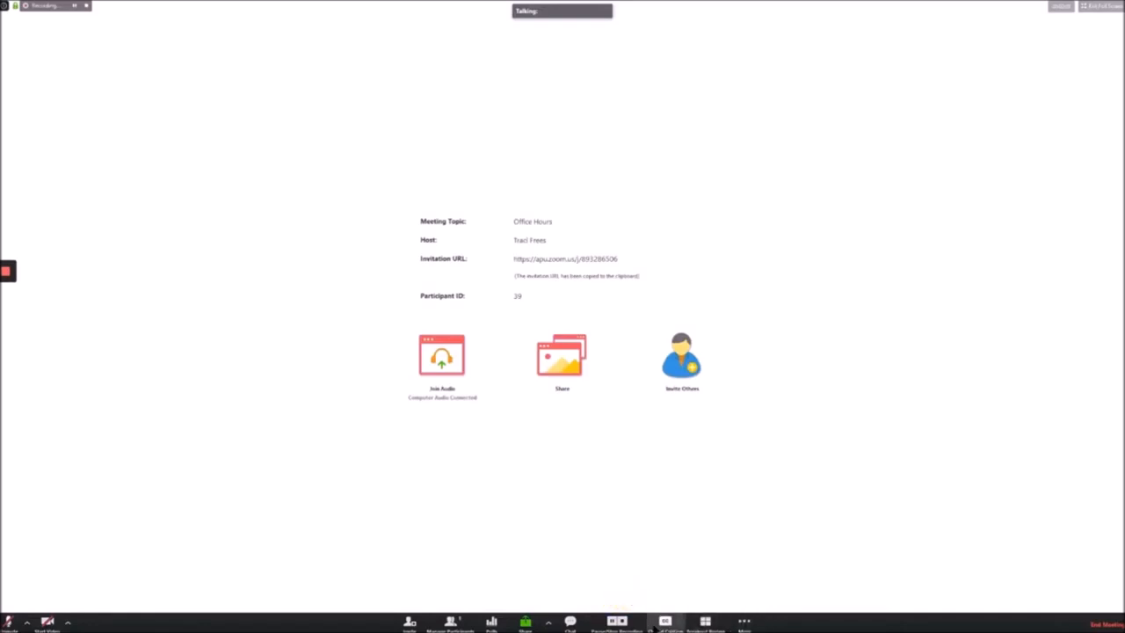
Step: Pause and resume the meeting recording, then view the live-streaming options
click(612, 622)
click(615, 621)
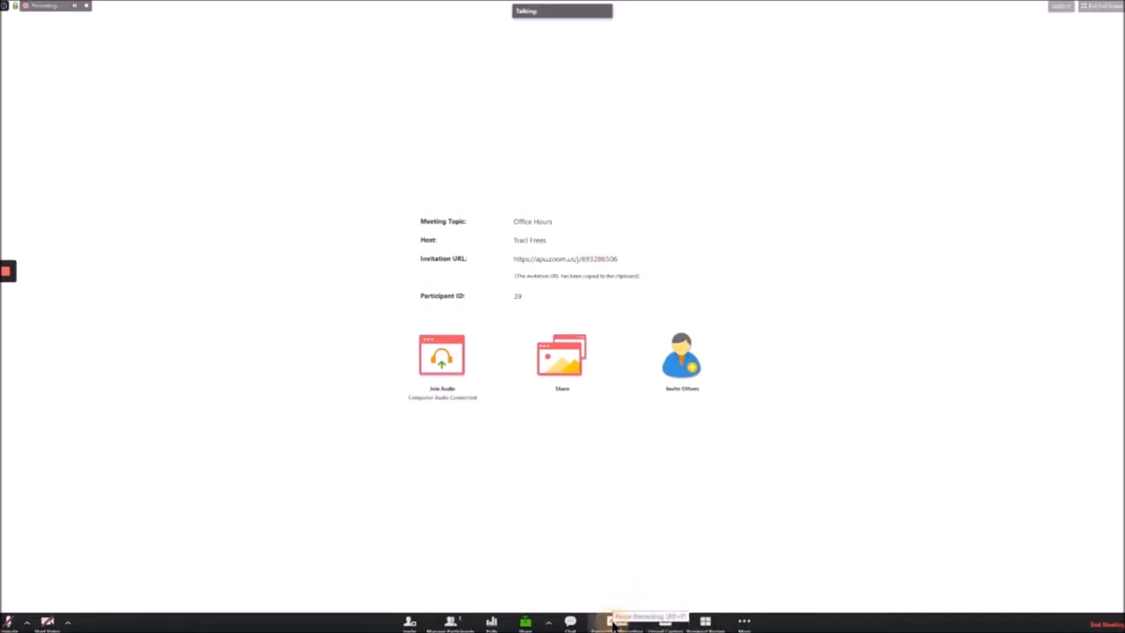
click(744, 624)
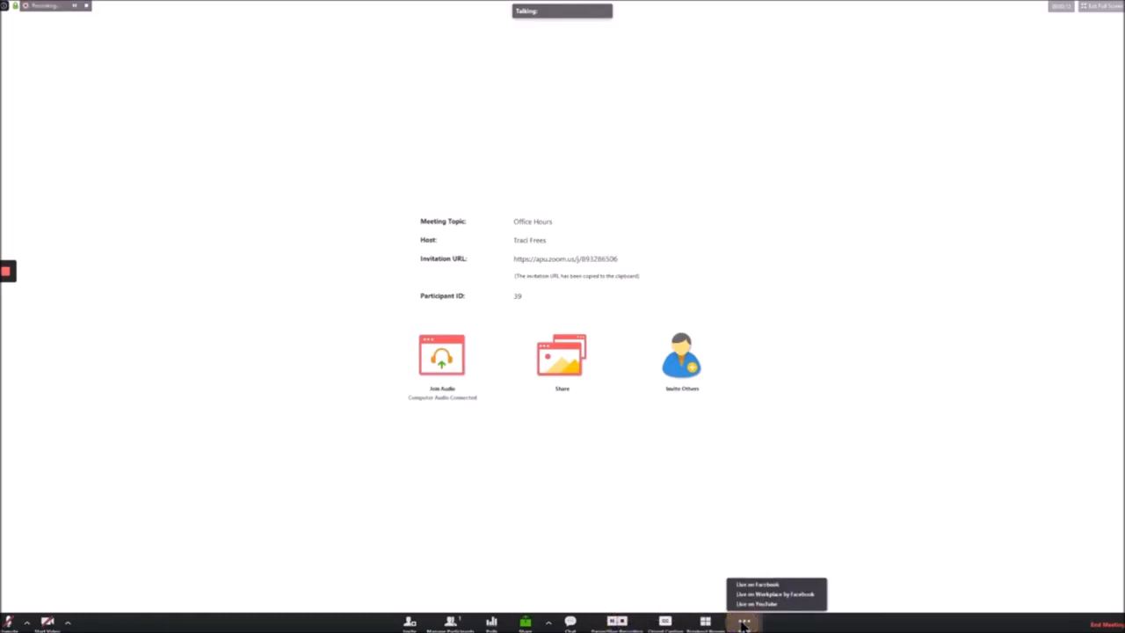
Step: Review the who-can-share options, then bring up the End Meeting prompt
click(548, 623)
click(547, 622)
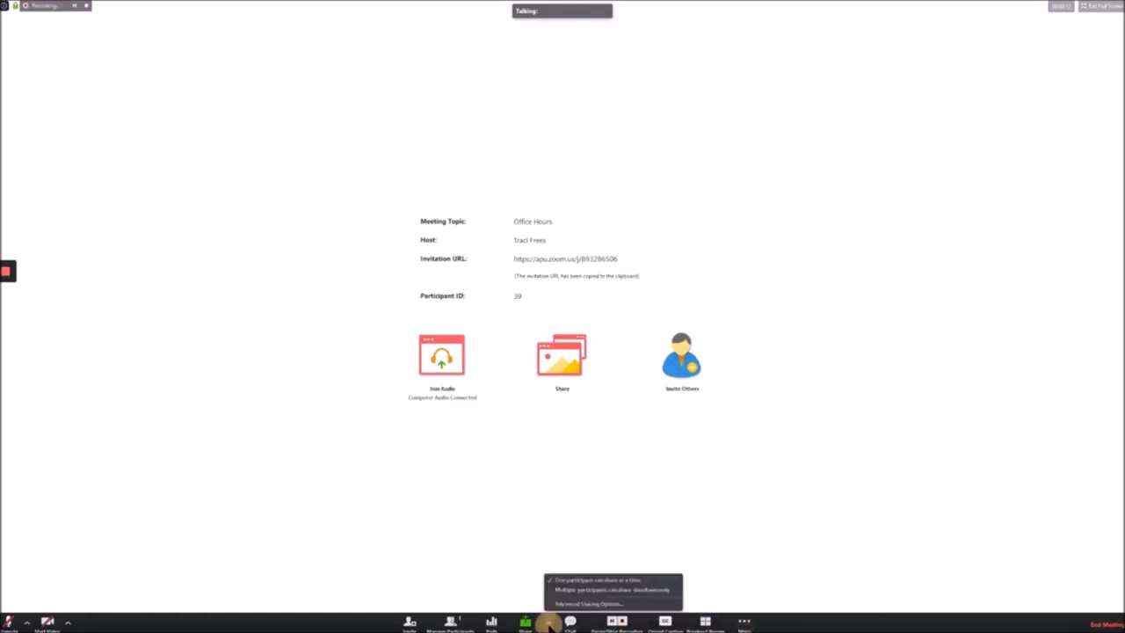
click(700, 541)
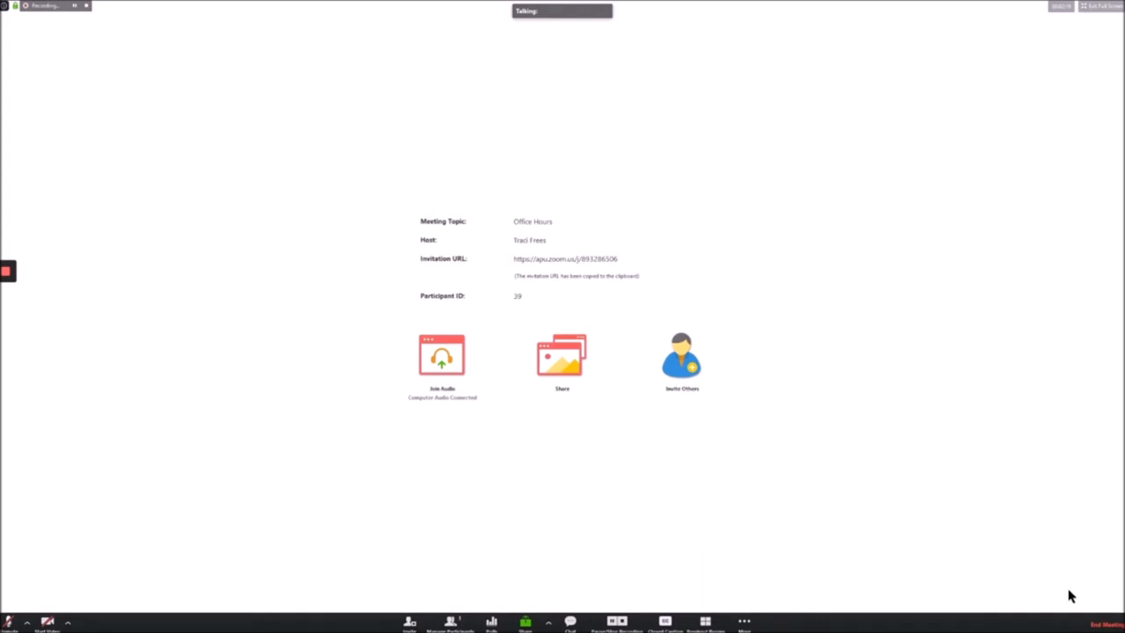
click(1090, 592)
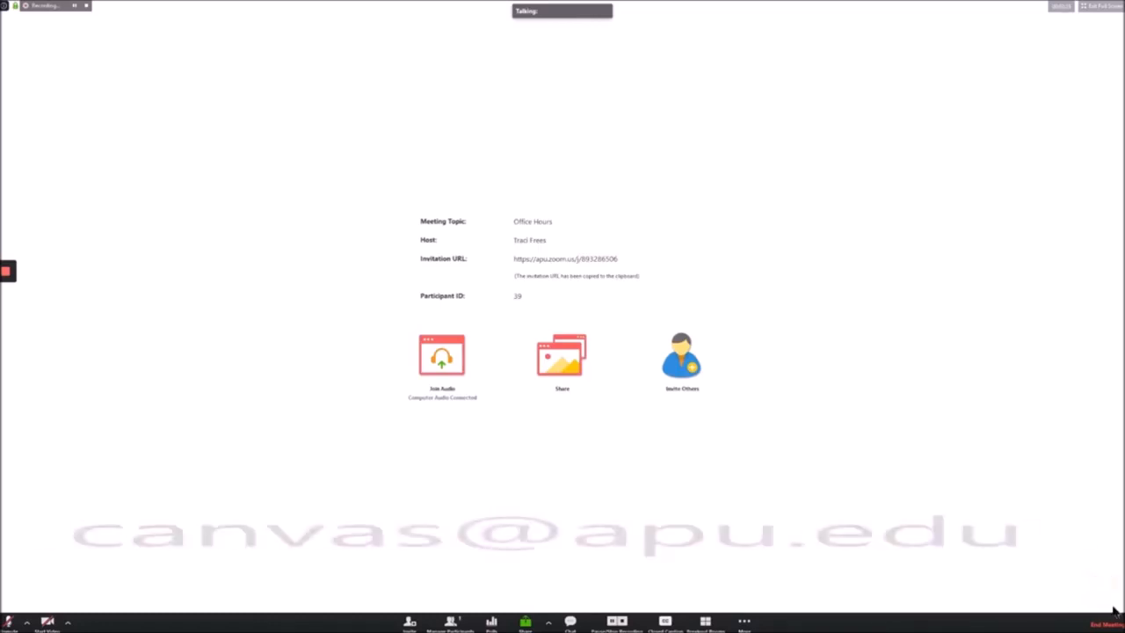
click(1099, 625)
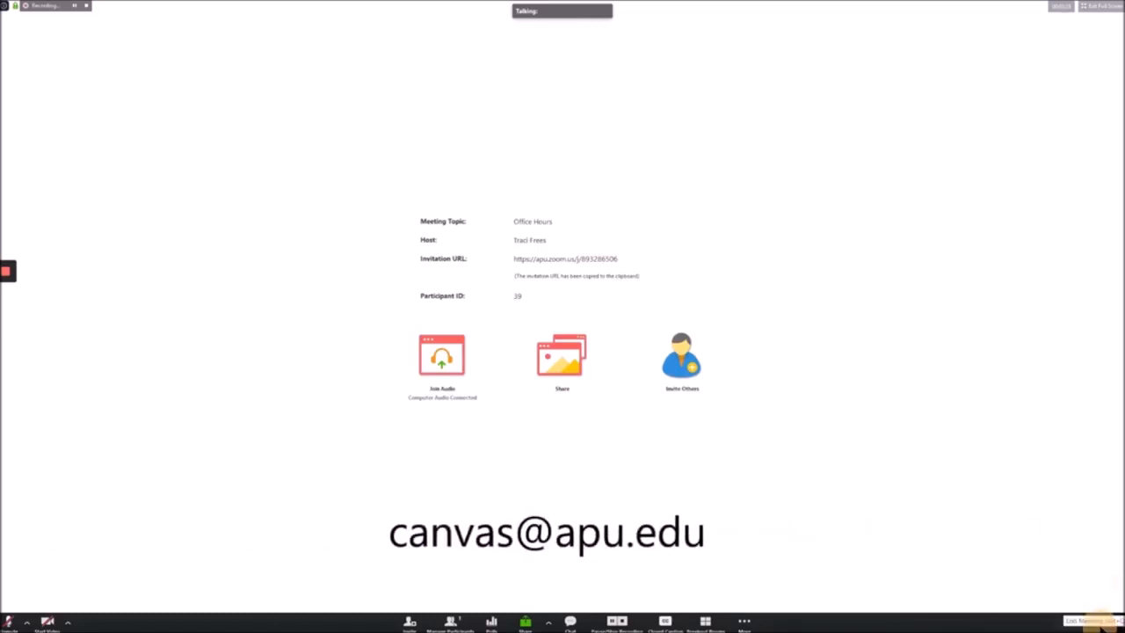